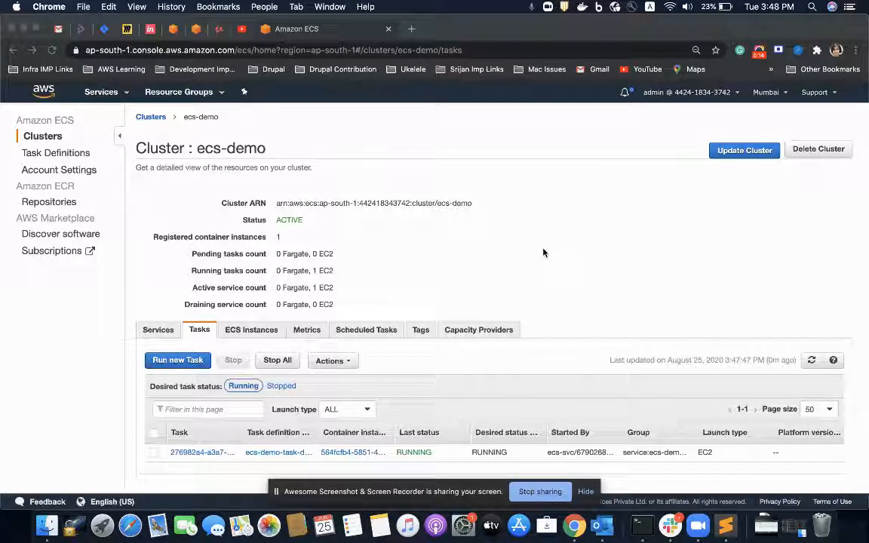
# Review the ecs-demo cluster's service, open its running task and expand the container's network bindings.
pyautogui.click(160, 331)
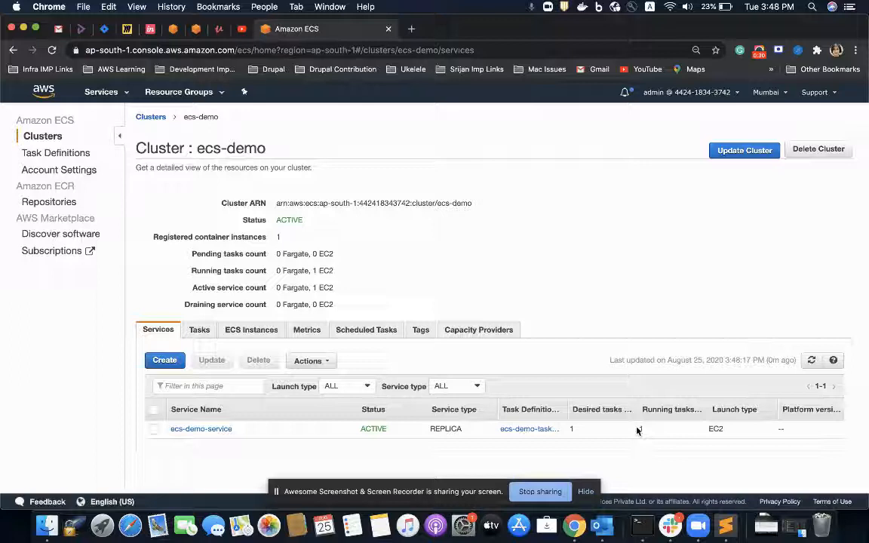
pyautogui.click(198, 330)
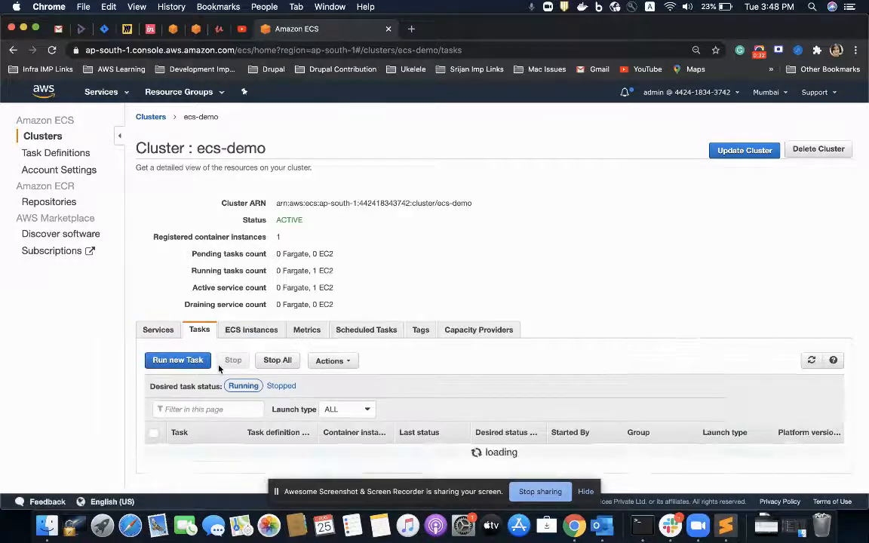
pyautogui.click(193, 451)
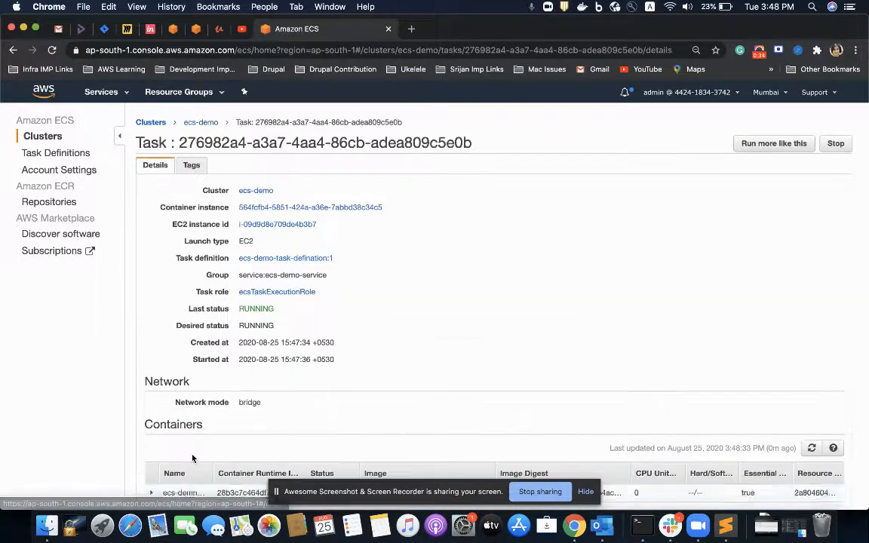
pyautogui.click(151, 464)
pyautogui.scroll(-5, 344, 232)
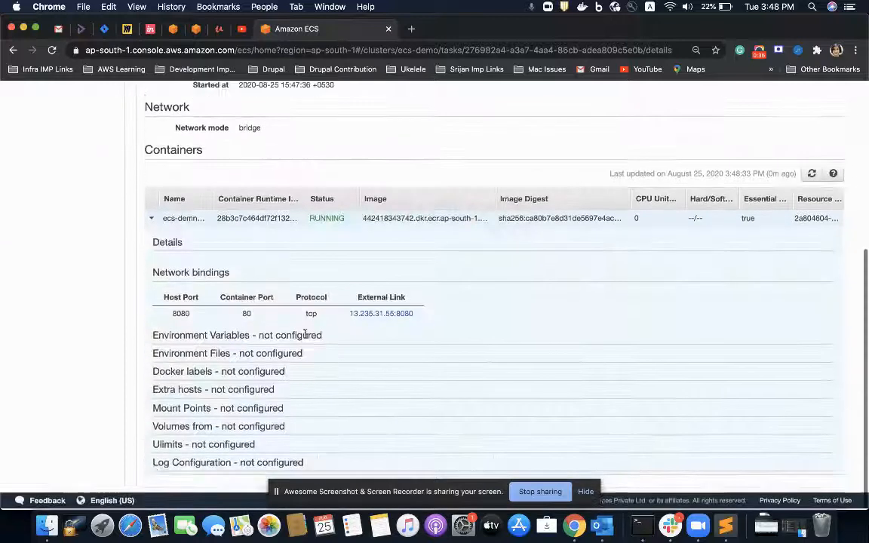
# Check the web page served at the container's external link and close that page again.
pyautogui.click(355, 315)
pyautogui.click(443, 30)
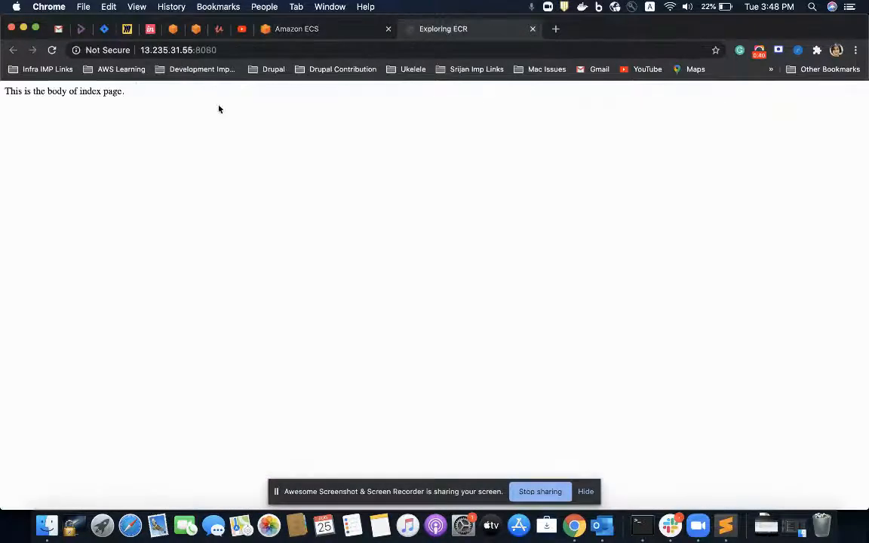
pyautogui.tripleClick(60, 93)
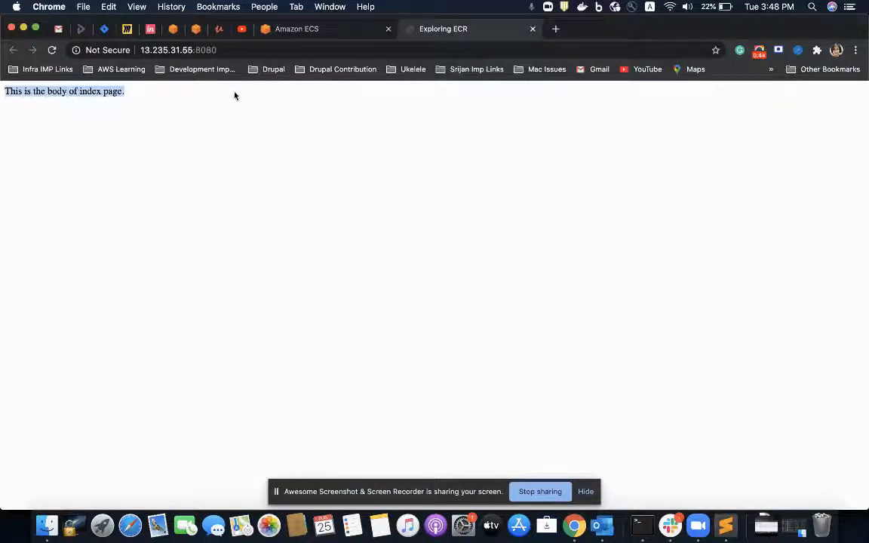
pyautogui.click(322, 29)
pyautogui.click(533, 30)
# Open ecs-demo-service in the ecs-demo cluster for updating and set its number of tasks to 2.
pyautogui.scroll(5, 422, 305)
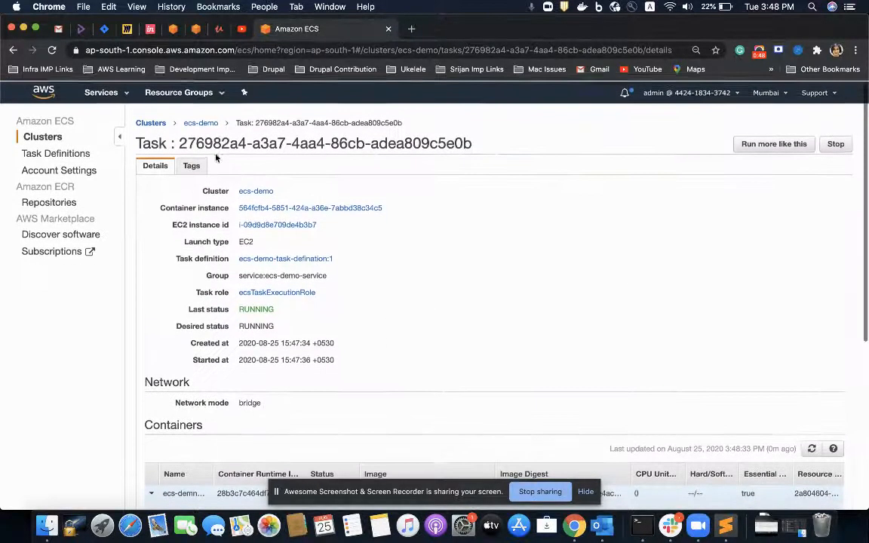
pyautogui.click(211, 125)
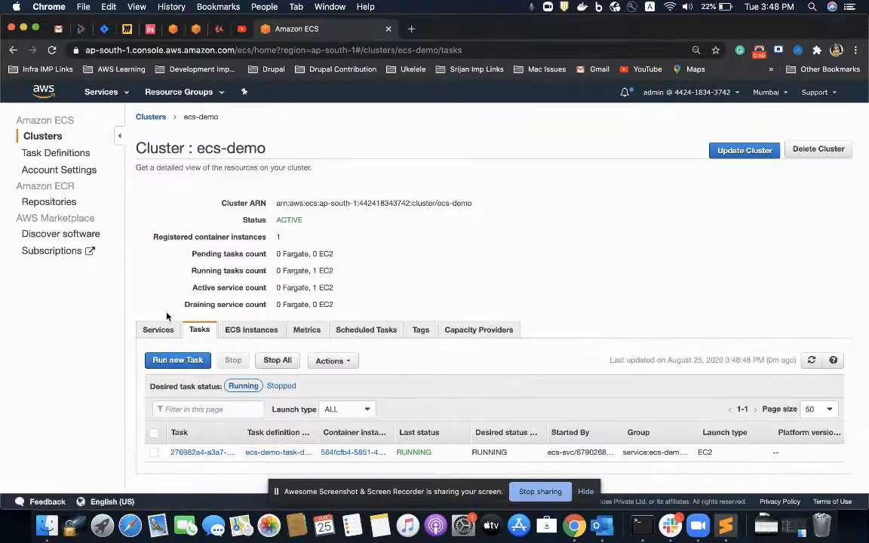
pyautogui.click(157, 330)
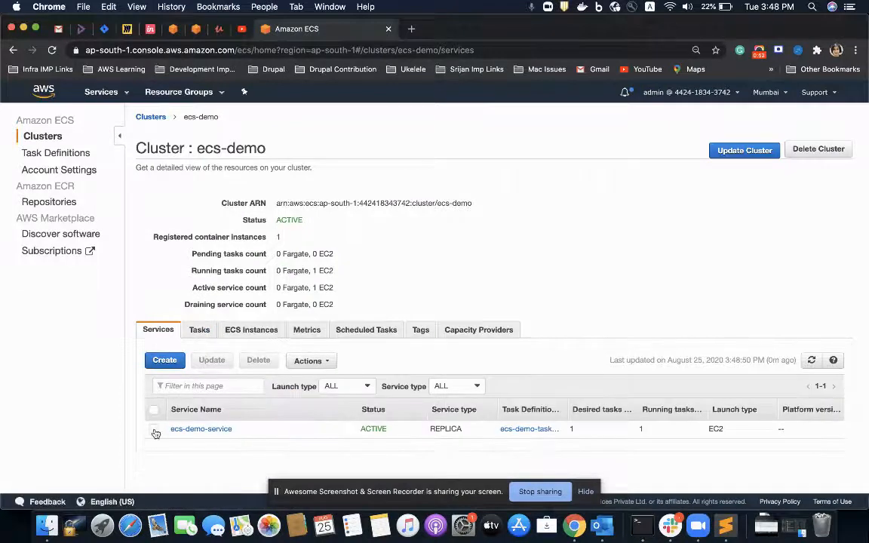
pyautogui.click(153, 429)
pyautogui.click(212, 361)
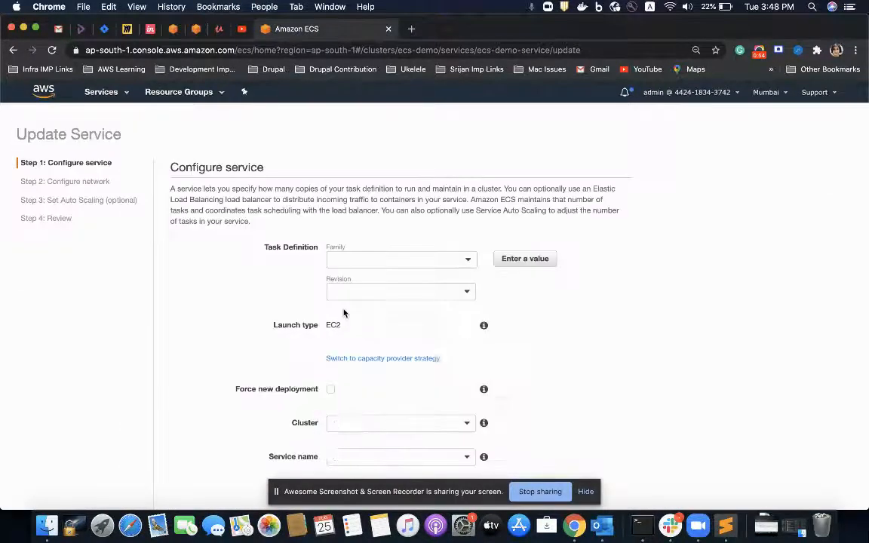
pyautogui.scroll(-4, 344, 311)
pyautogui.scroll(-1, 343, 311)
pyautogui.click(335, 337)
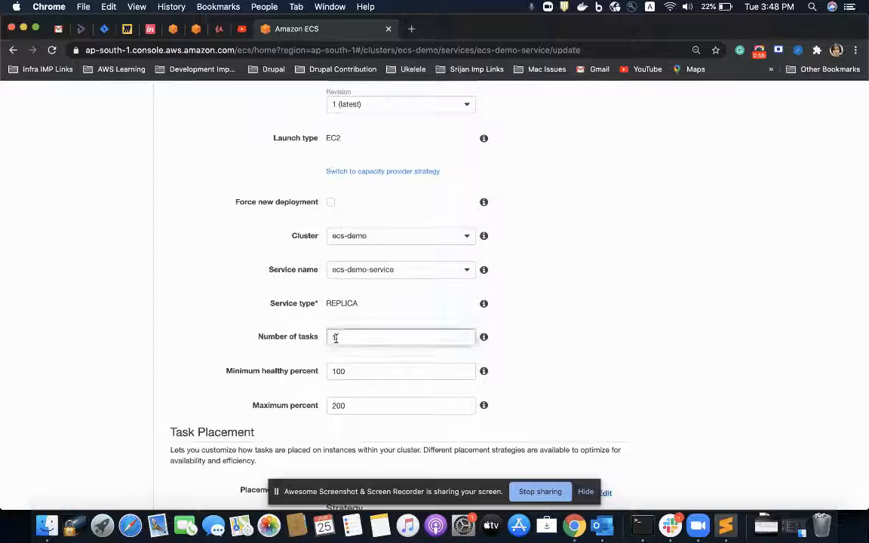
pyautogui.press('BackSpace')
pyautogui.write('0')
pyautogui.scroll(-5, 336, 338)
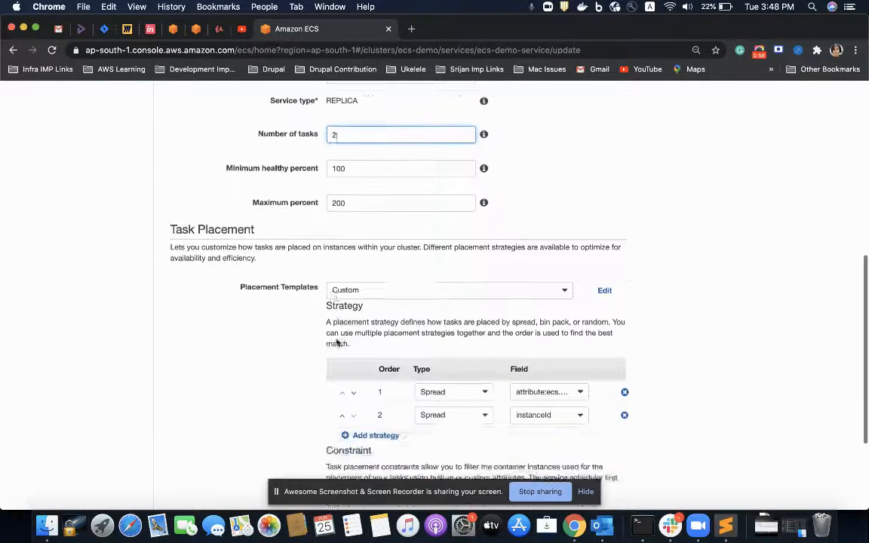
# Keep the network and auto scaling settings as they are, review the task number and submit the service update.
pyautogui.click(615, 461)
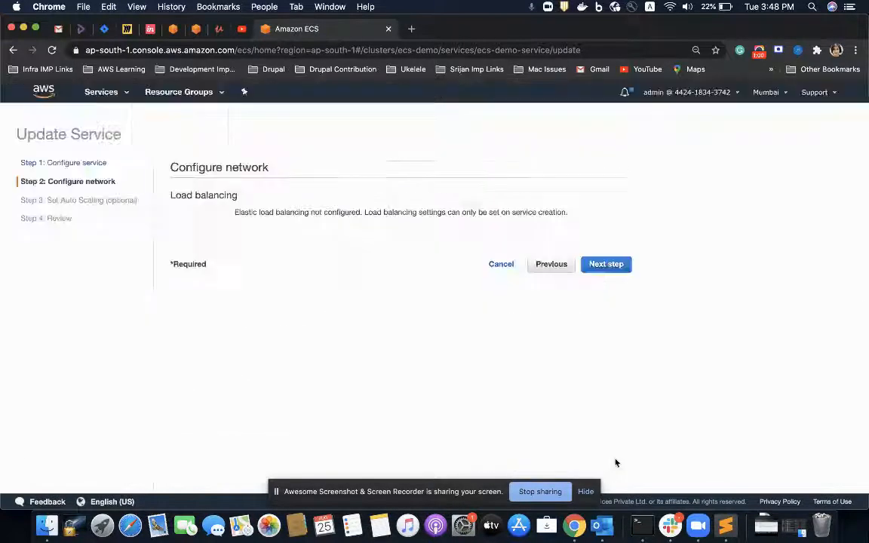
pyautogui.click(603, 264)
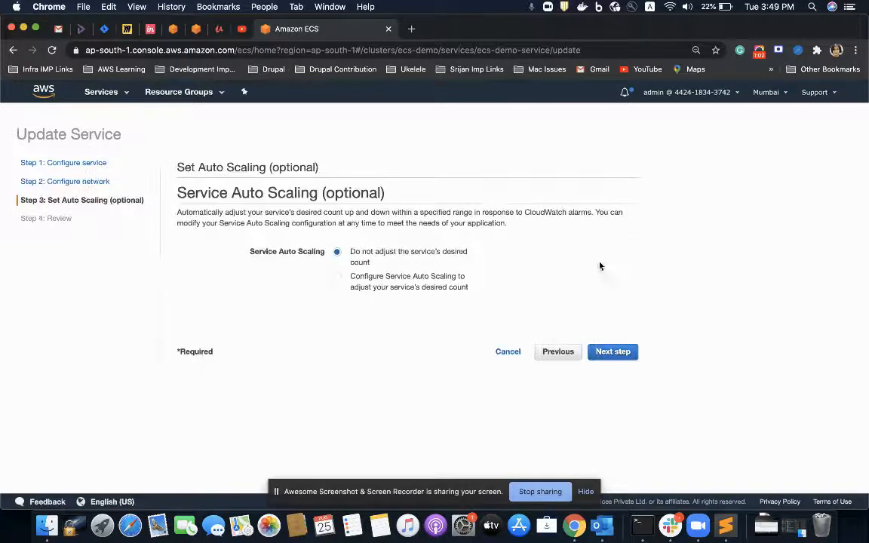
pyautogui.click(612, 350)
pyautogui.scroll(-2, 609, 384)
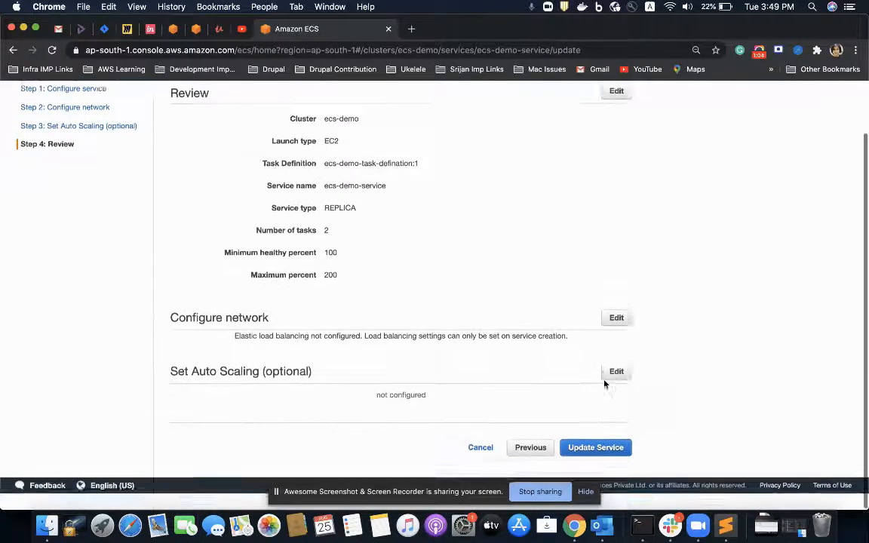
pyautogui.tripleClick(279, 249)
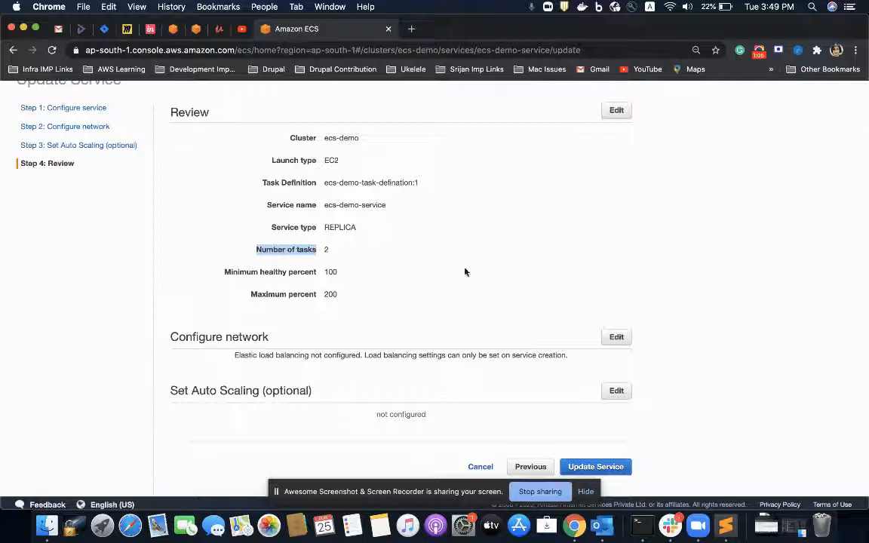
pyautogui.click(607, 465)
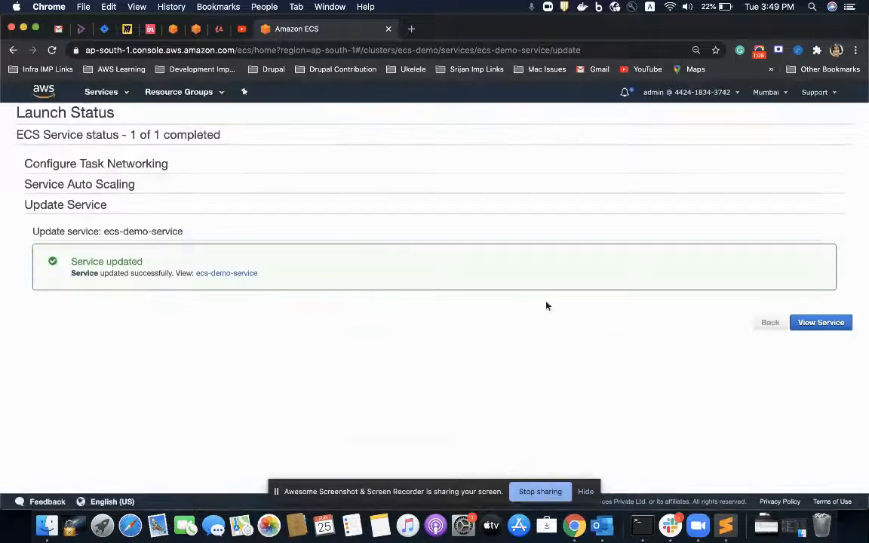
# View the updated service and check its details, running tasks and refreshed event list.
pyautogui.click(820, 322)
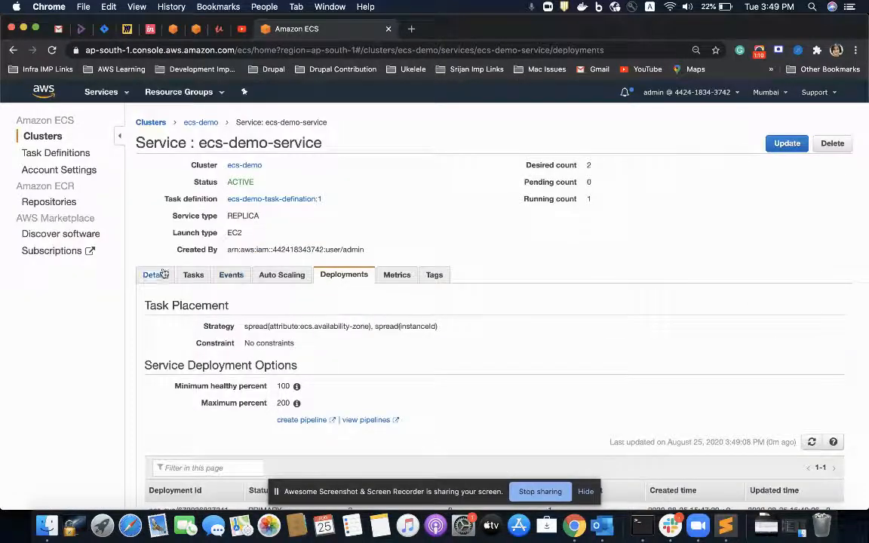
pyautogui.click(160, 275)
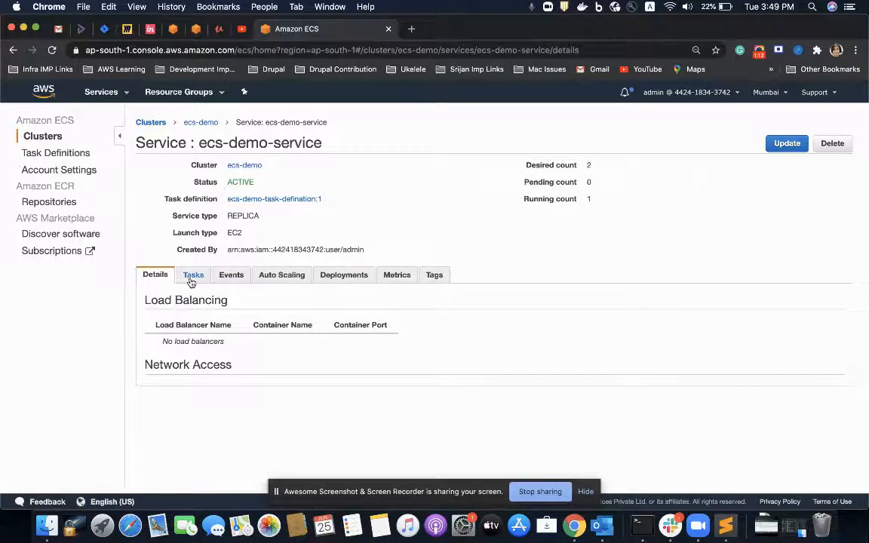
pyautogui.click(193, 276)
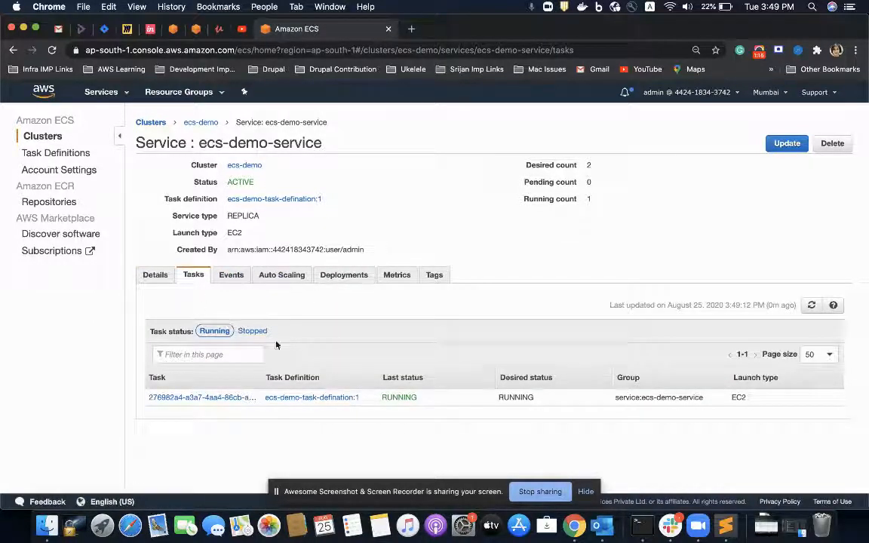
pyautogui.click(233, 276)
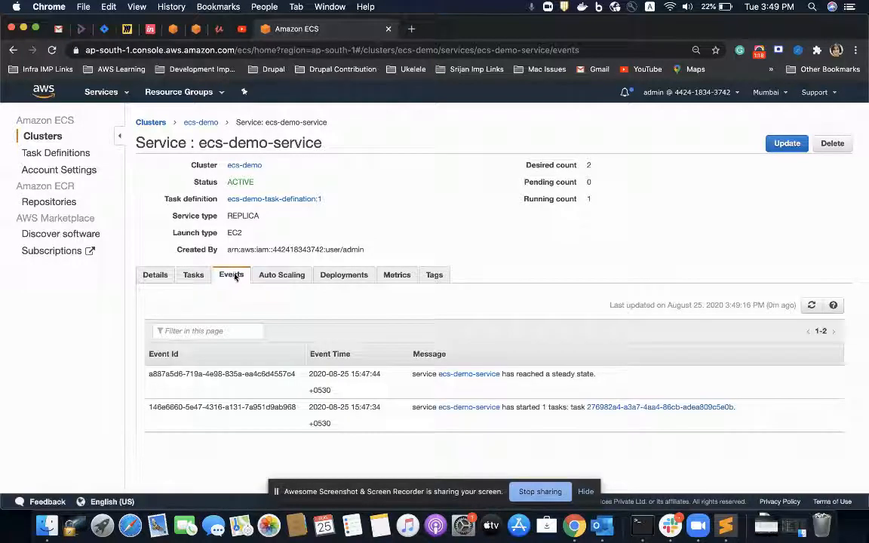
pyautogui.click(812, 304)
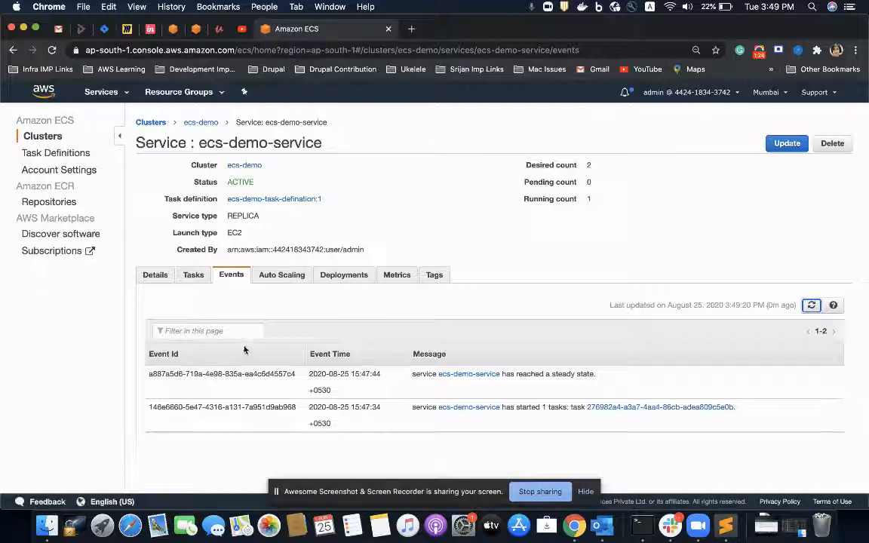
pyautogui.click(195, 274)
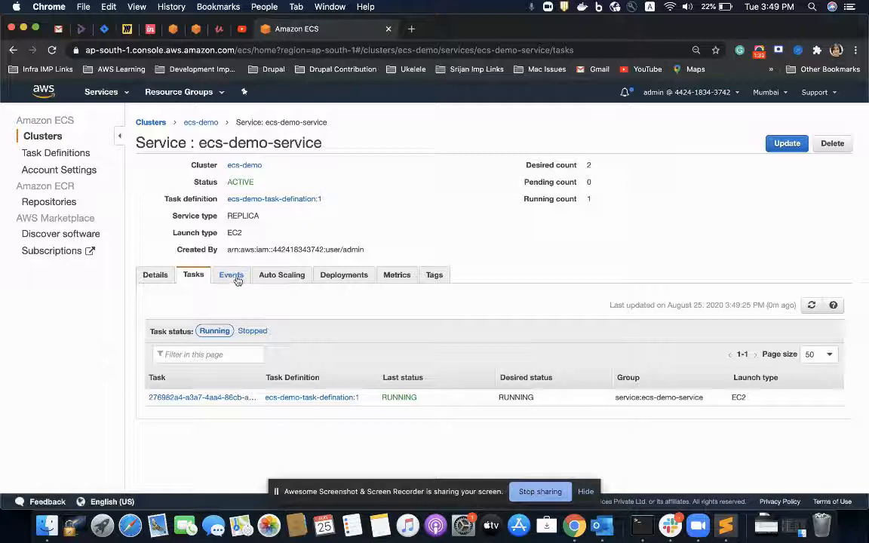
pyautogui.click(237, 274)
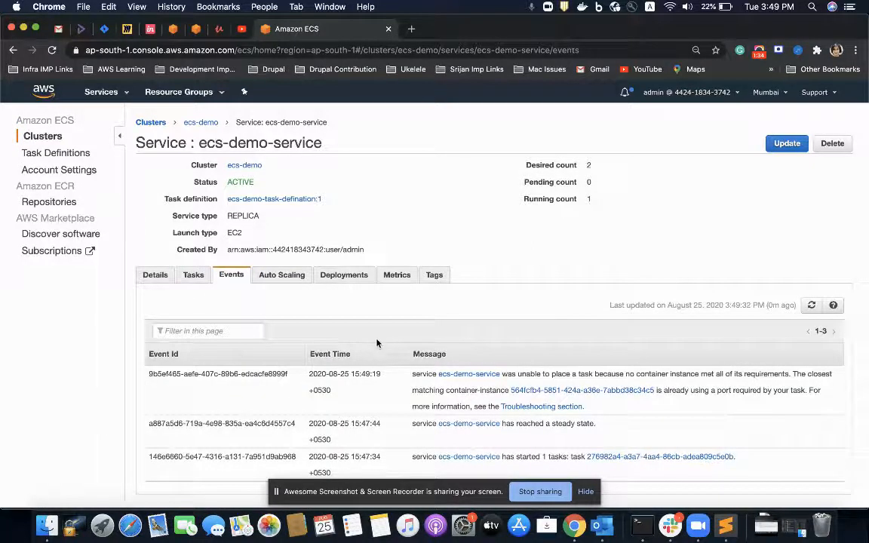
# Examine the newest service event for the stated task placement reason and recheck the service's running tasks.
pyautogui.scroll(-1, 289, 339)
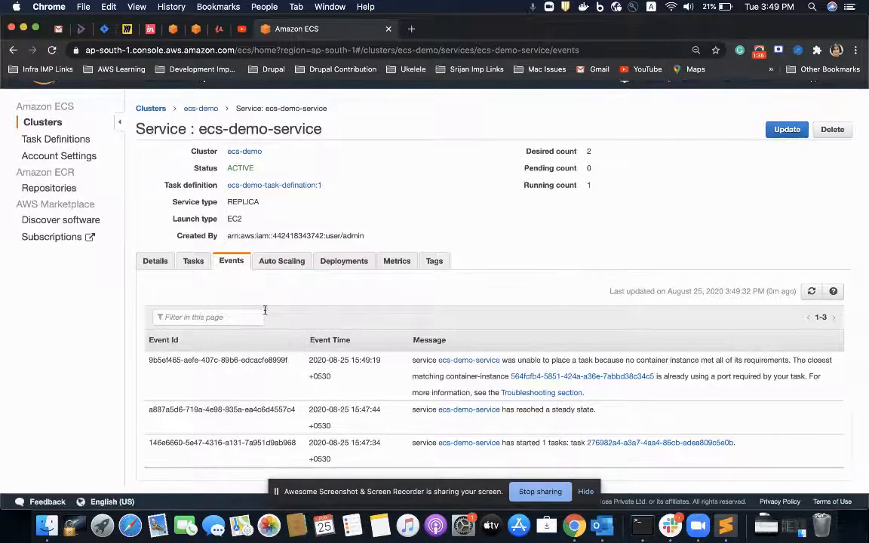
pyautogui.click(205, 264)
pyautogui.click(228, 274)
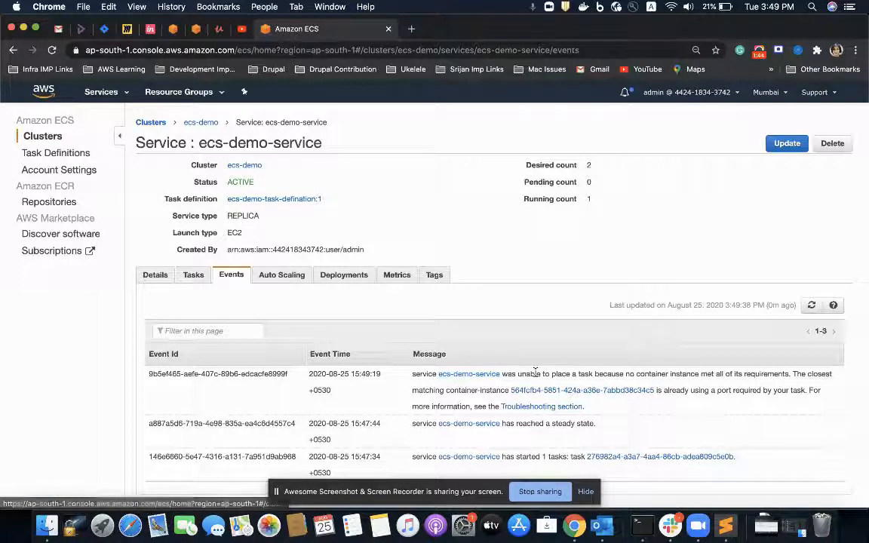
pyautogui.moveTo(627, 373); pyautogui.dragTo(794, 377)
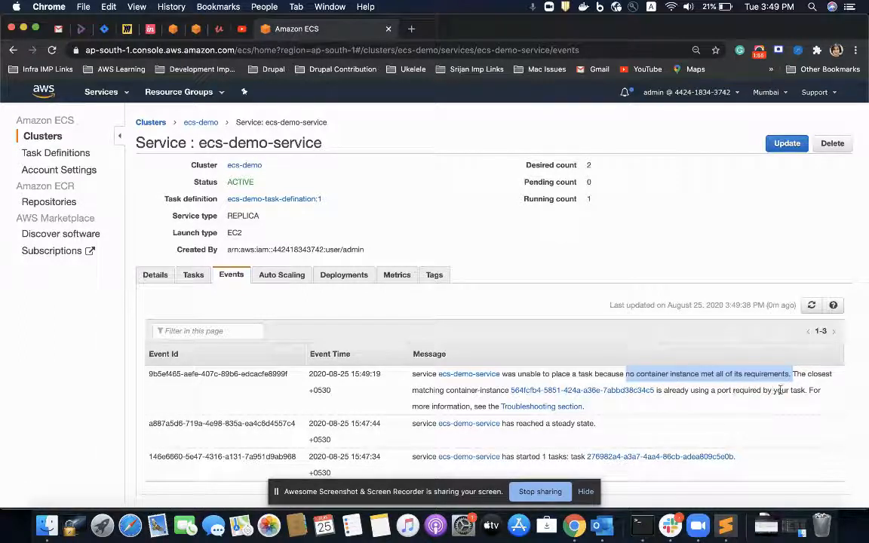
pyautogui.click(195, 276)
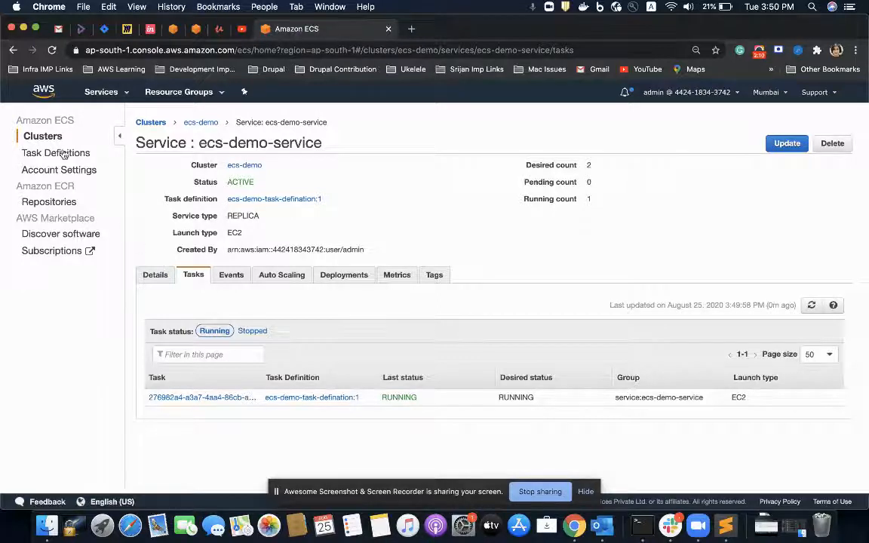
# Open revision 1 of the ecs-demo-task-defination task definition.
pyautogui.click(64, 154)
pyautogui.click(147, 300)
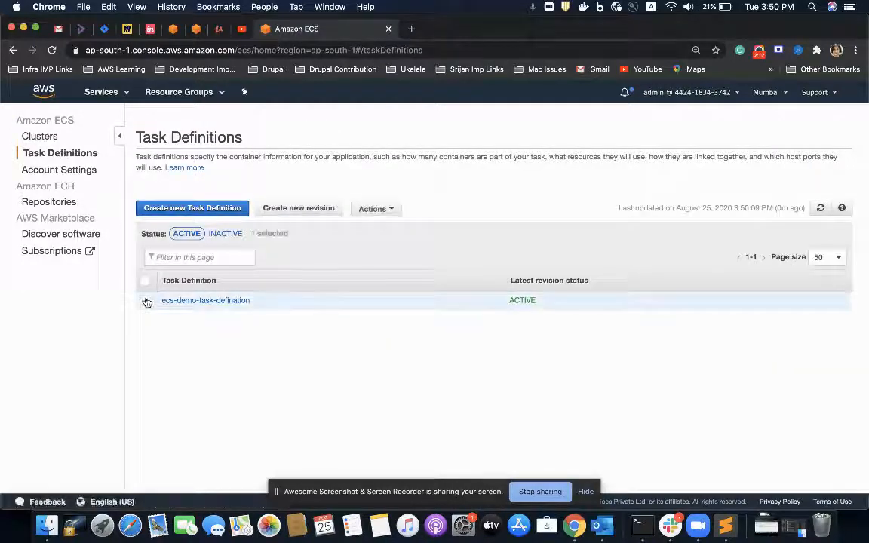
pyautogui.click(188, 301)
pyautogui.click(234, 302)
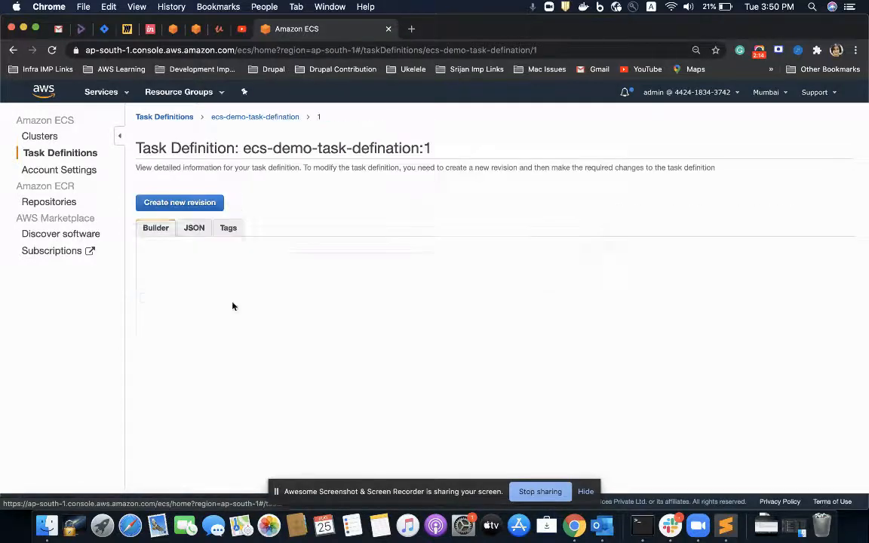
# Expand the container definition of the task definition and examine the host port in its port mappings.
pyautogui.scroll(-6, 348, 344)
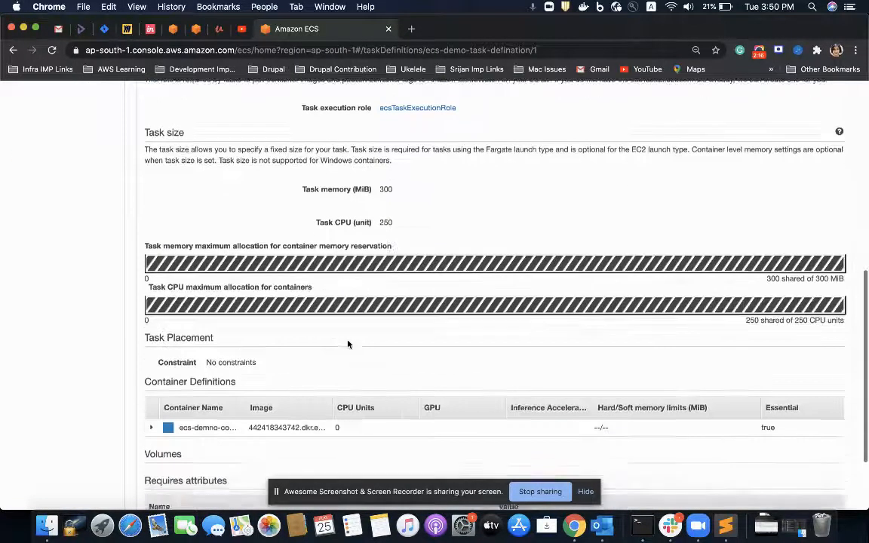
pyautogui.scroll(-3, 348, 344)
pyautogui.click(151, 327)
pyautogui.scroll(-1, 194, 373)
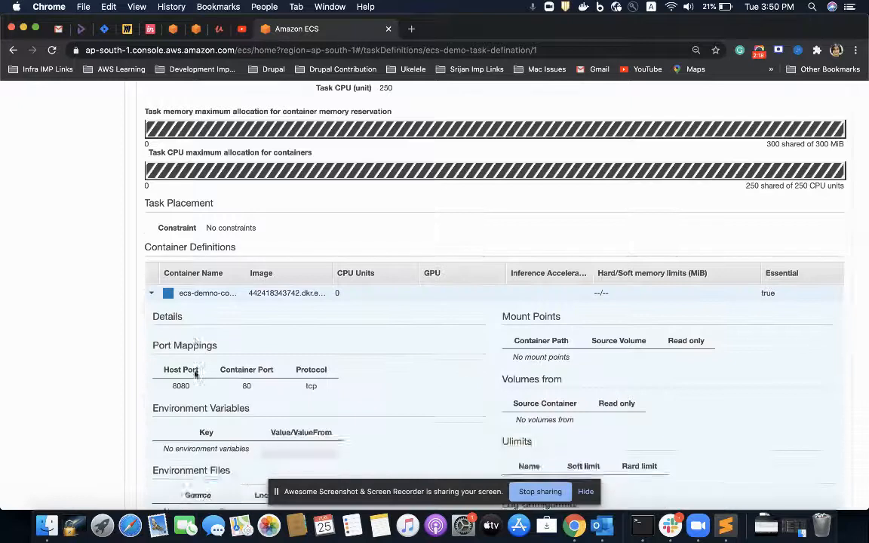
pyautogui.scroll(-3, 195, 372)
pyautogui.doubleClick(179, 265)
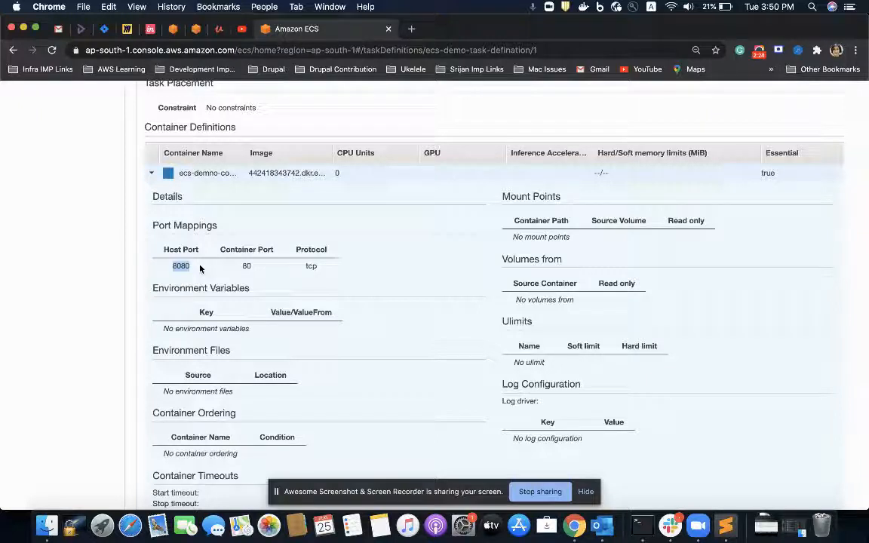
pyautogui.scroll(10, 200, 267)
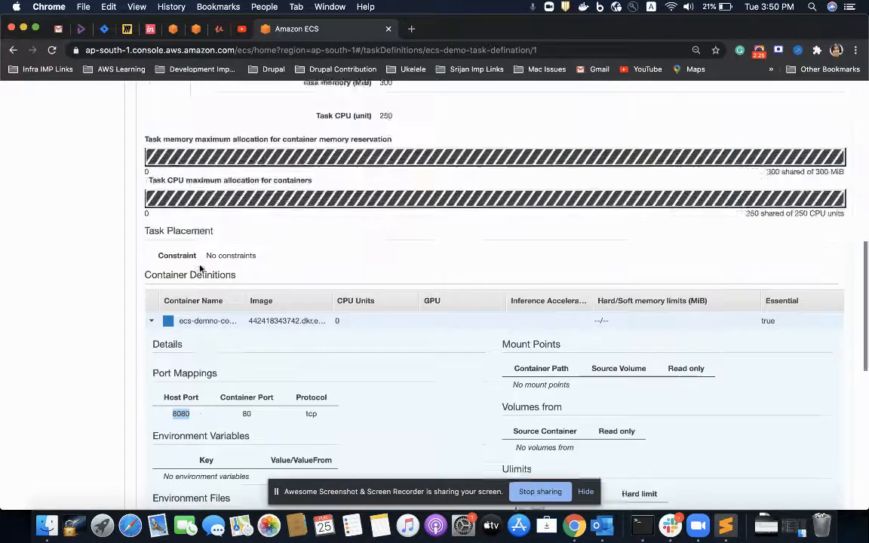
pyautogui.scroll(-2, 200, 270)
pyautogui.scroll(-8, 200, 272)
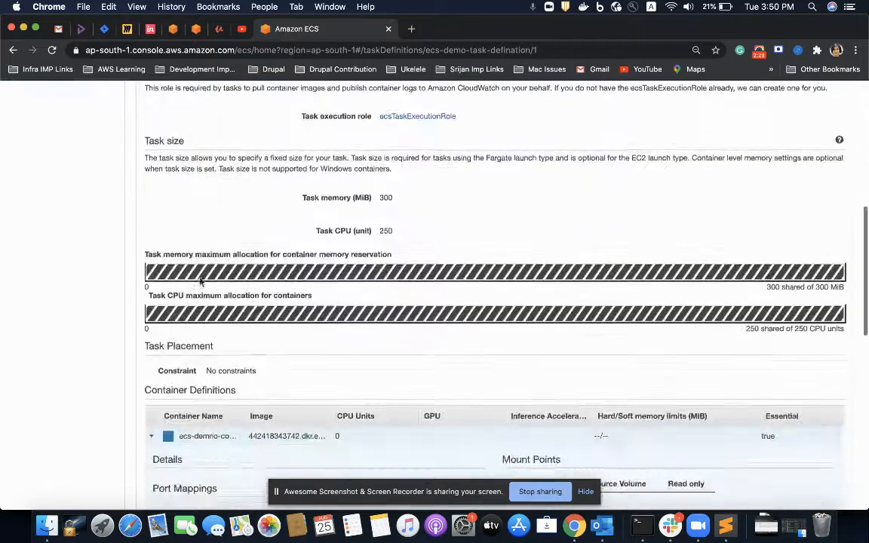
# Recheck the container's host port mapping and examine the task placement message in the ecs-demo-service events.
pyautogui.click(179, 252)
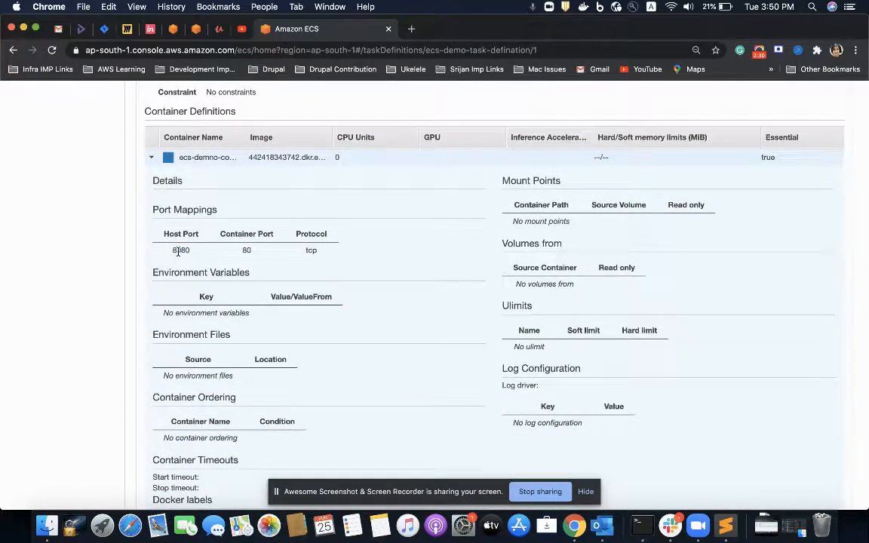
pyautogui.scroll(10, 179, 252)
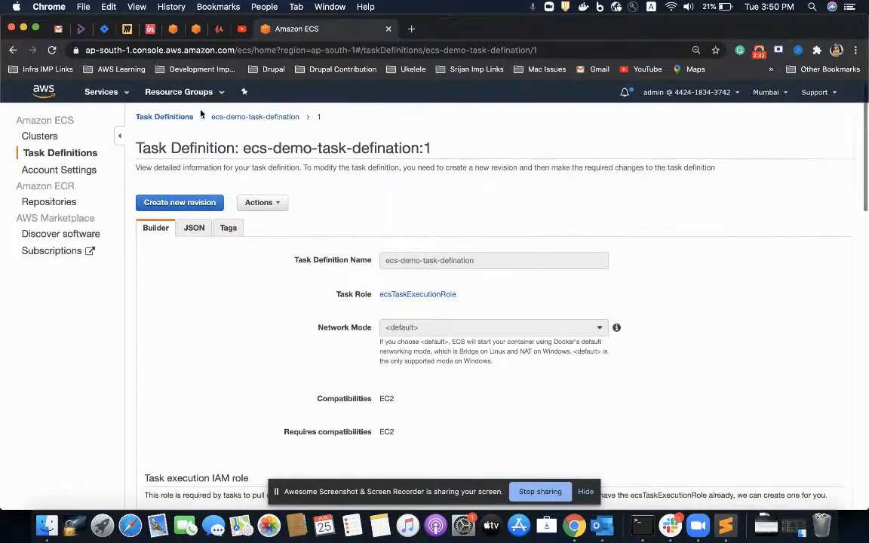
pyautogui.click(41, 137)
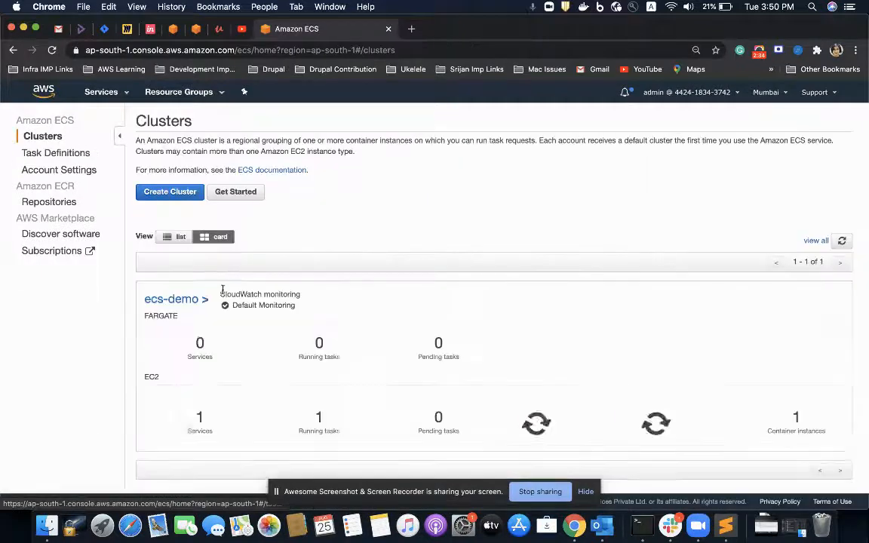
pyautogui.click(179, 300)
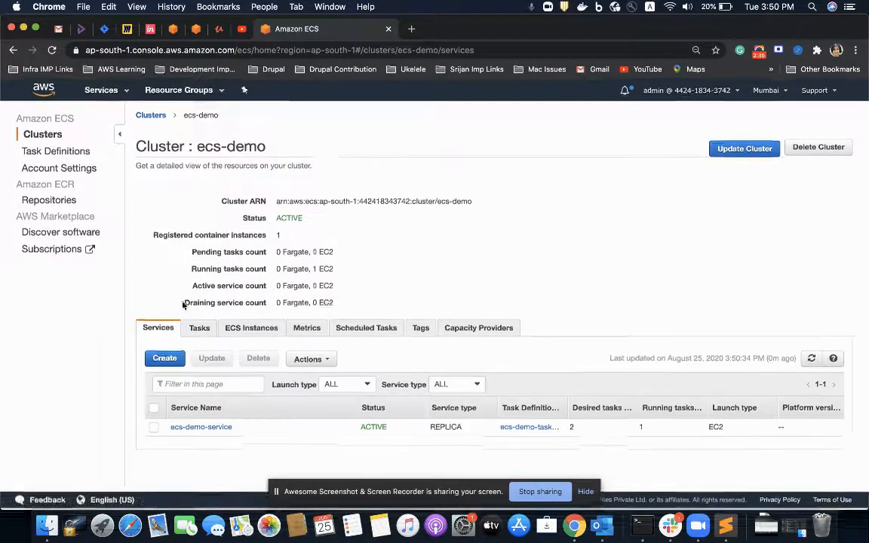
pyautogui.click(192, 428)
pyautogui.click(231, 275)
pyautogui.scroll(-1, 287, 330)
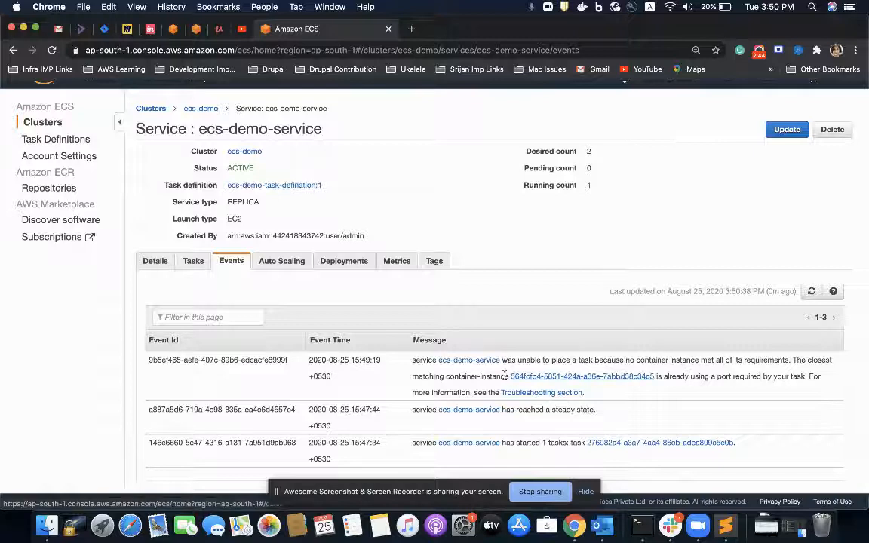
pyautogui.moveTo(448, 380); pyautogui.dragTo(779, 374)
pyautogui.click(516, 245)
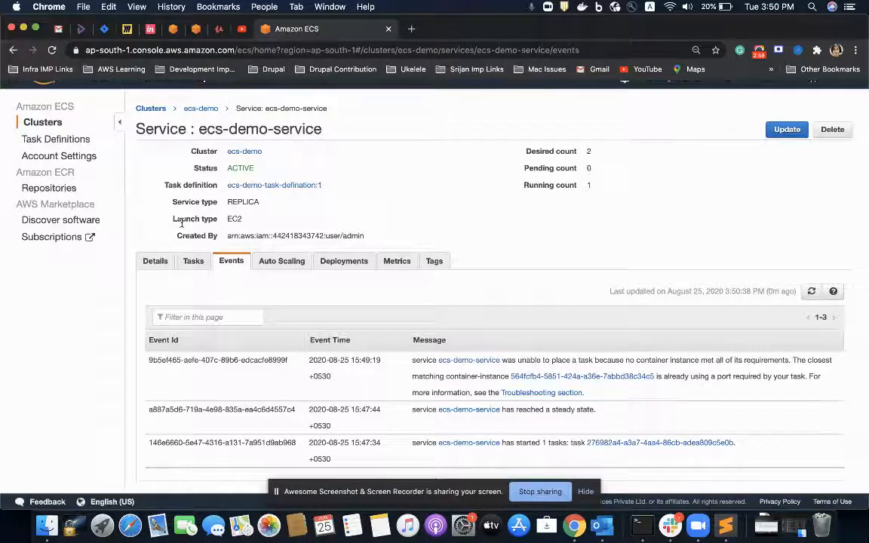
# Start a new revision of ecs-demo-task-defination and open its ecs-demno-container definition for editing.
pyautogui.click(74, 138)
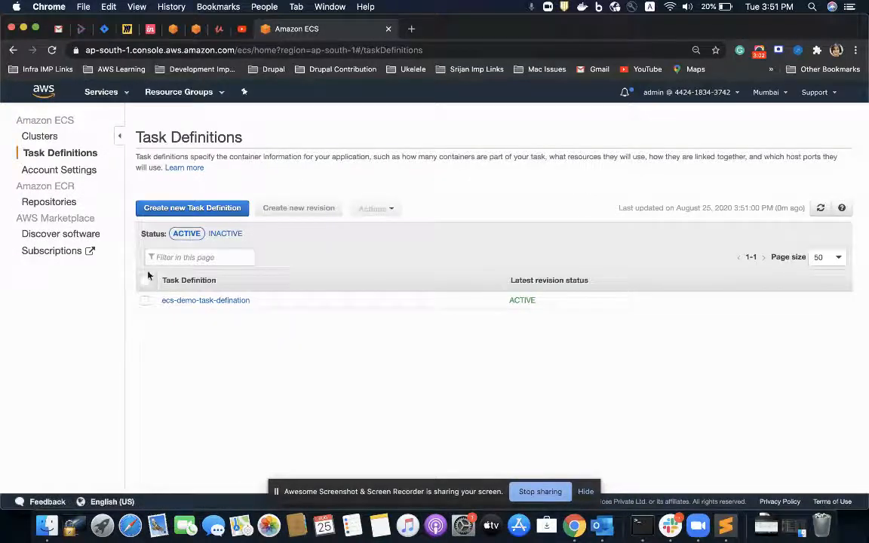
pyautogui.click(144, 303)
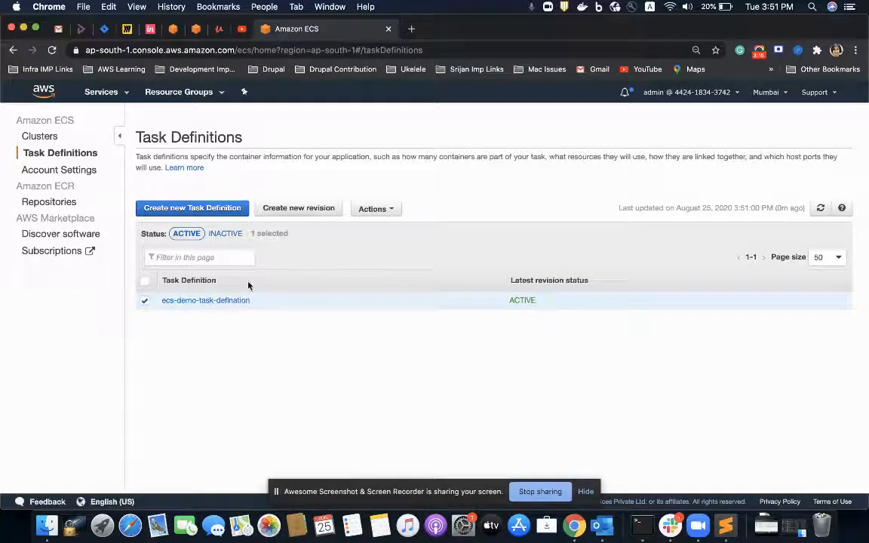
pyautogui.click(310, 213)
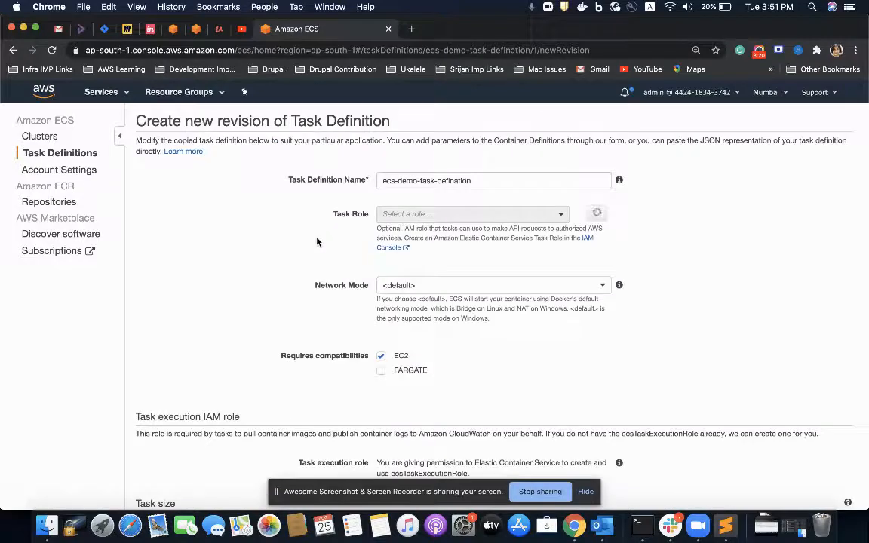
pyautogui.scroll(-5, 317, 241)
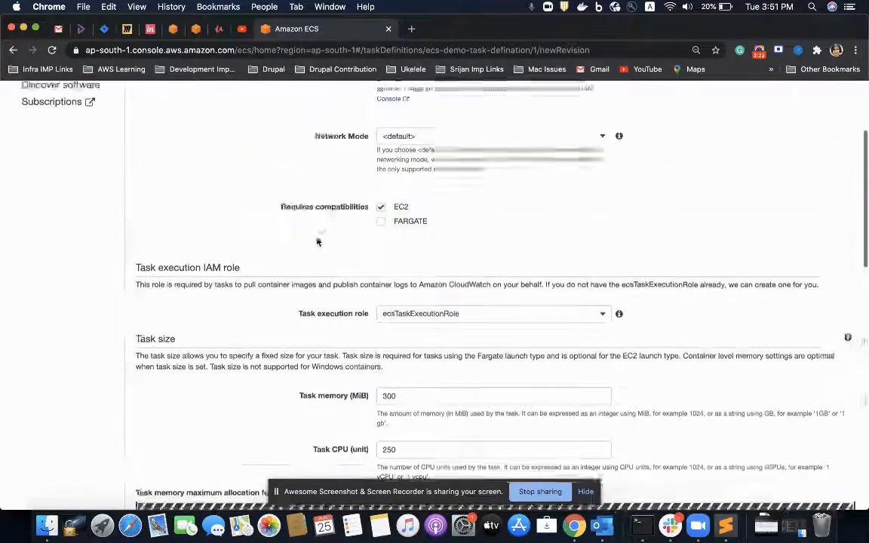
pyautogui.scroll(-15, 309, 240)
pyautogui.scroll(5, 338, 264)
pyautogui.click(210, 203)
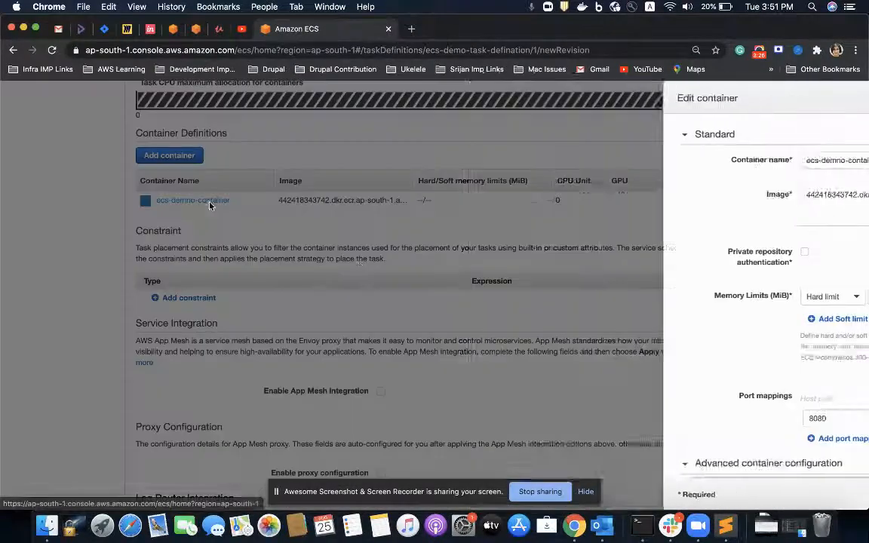
# Clear the host port in the port mapping for container port 80 and save the container changes.
pyautogui.scroll(-1, 506, 324)
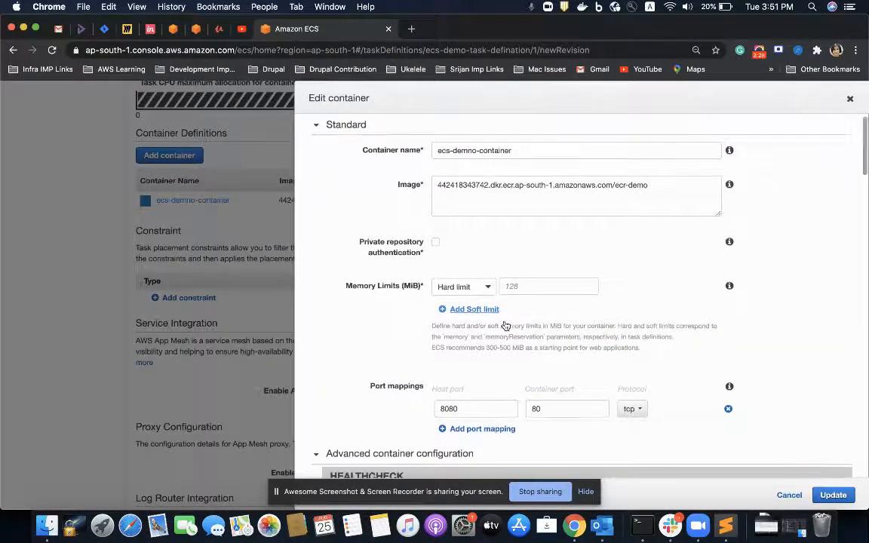
pyautogui.scroll(-1, 506, 324)
pyautogui.click(450, 323)
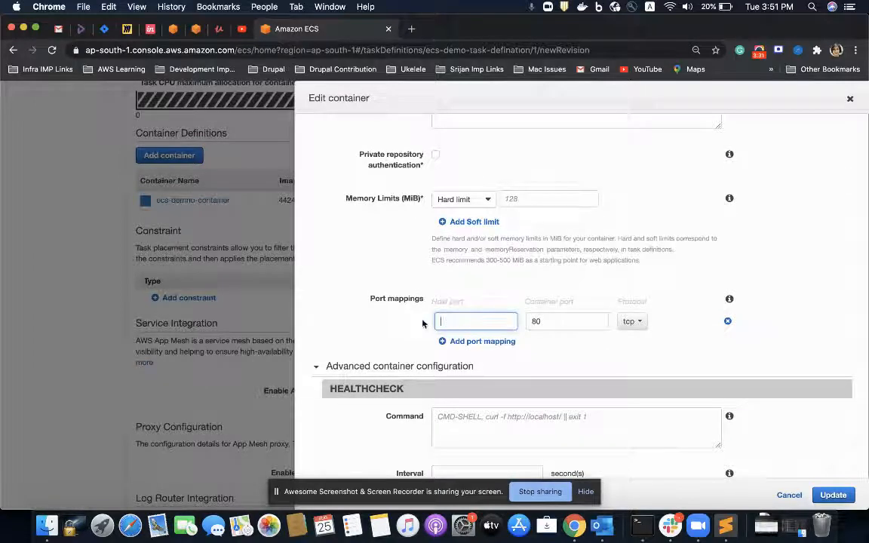
pyautogui.scroll(-10, 422, 323)
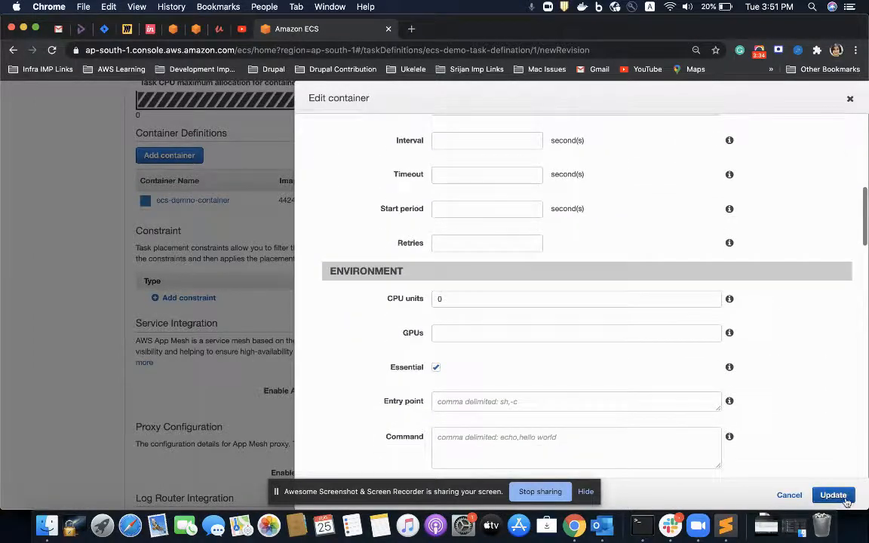
pyautogui.click(842, 501)
# Create the new task definition revision and list the revisions of ecs-demo-task-defination.
pyautogui.scroll(-10, 682, 396)
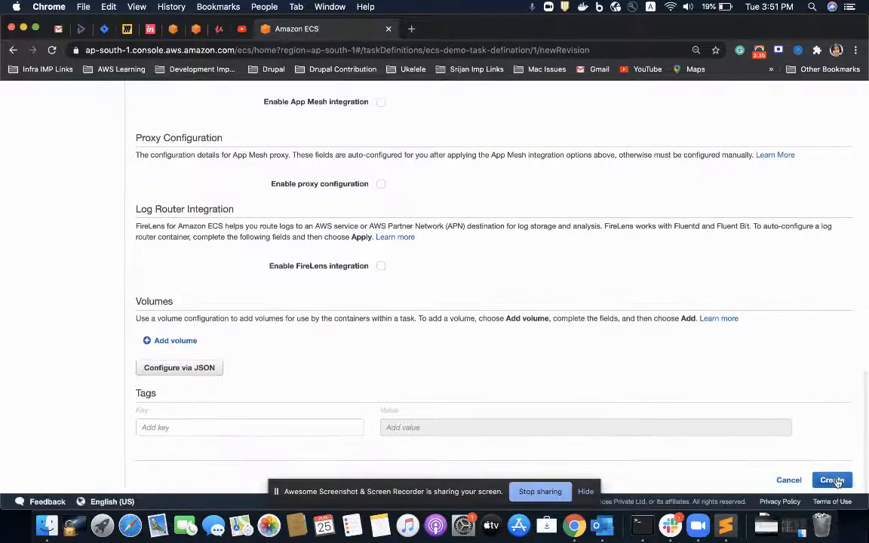
pyautogui.click(832, 481)
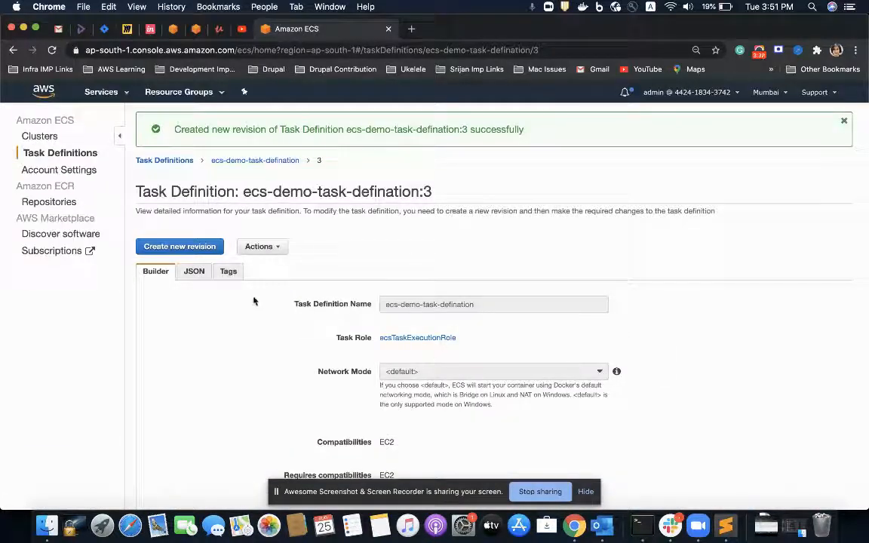
pyautogui.click(260, 161)
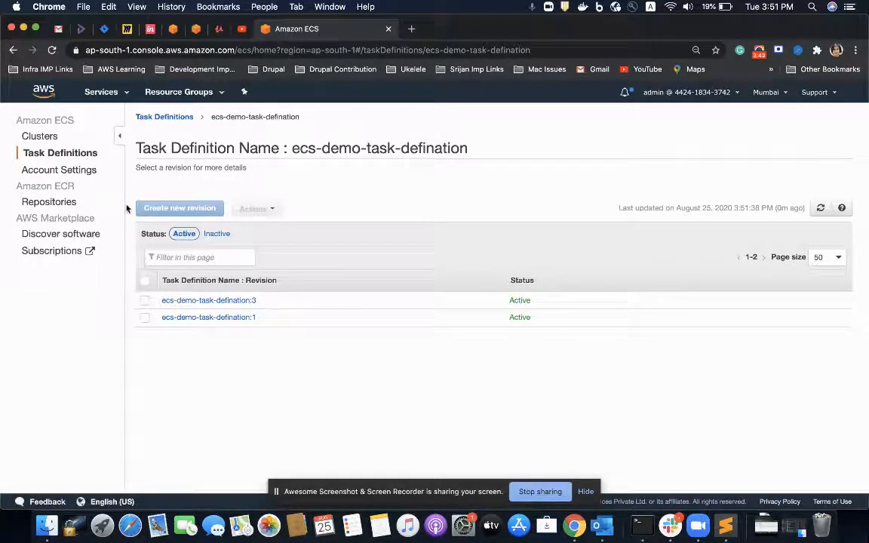
# Start an update of ecs-demo-service in the ecs-demo cluster and set its task definition to revision 3.
pyautogui.click(53, 138)
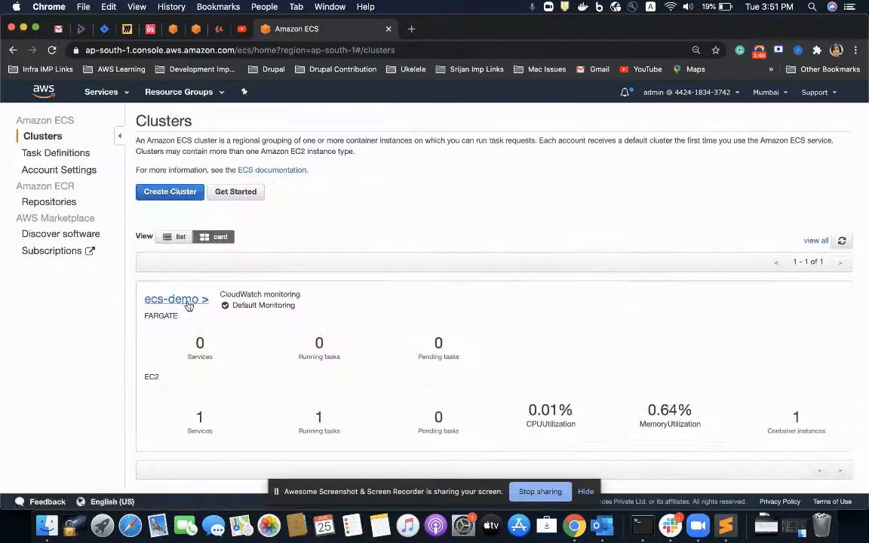
pyautogui.click(188, 301)
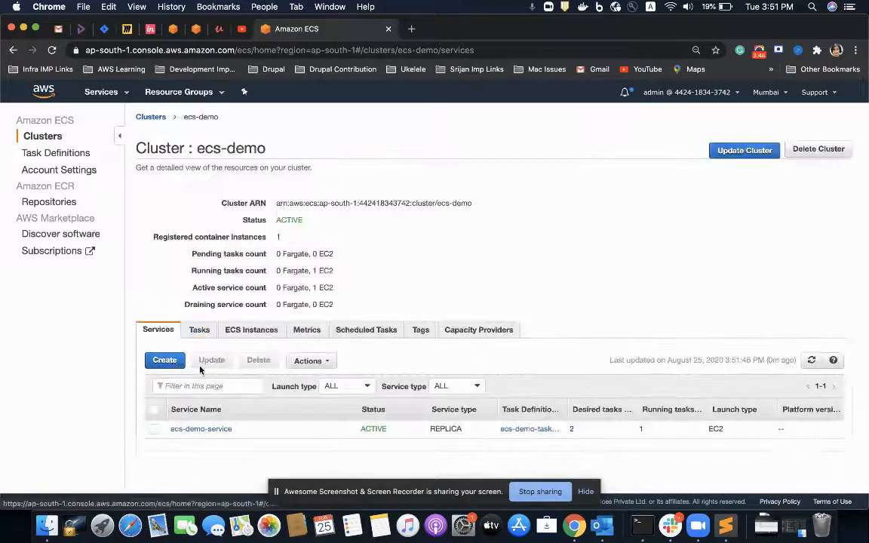
pyautogui.click(153, 429)
pyautogui.click(211, 360)
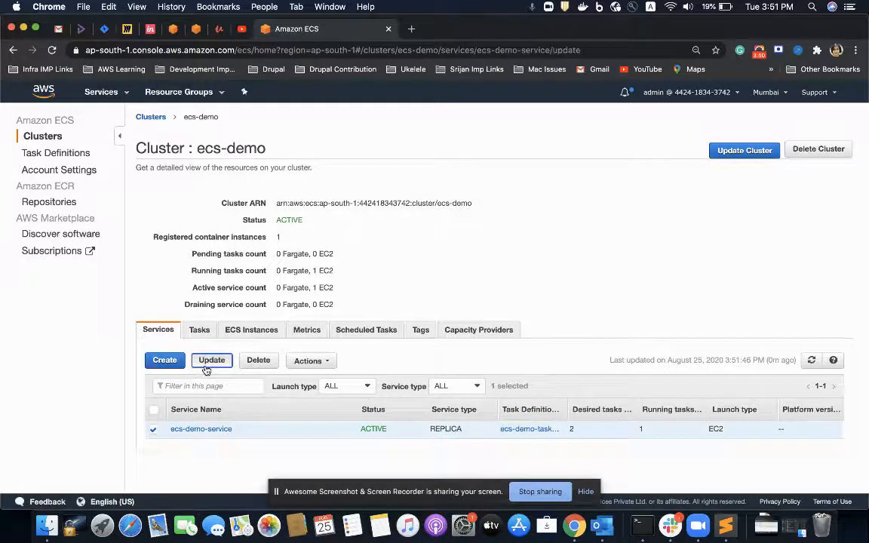
pyautogui.scroll(-3, 379, 343)
pyautogui.click(362, 161)
pyautogui.click(348, 177)
pyautogui.scroll(-5, 391, 258)
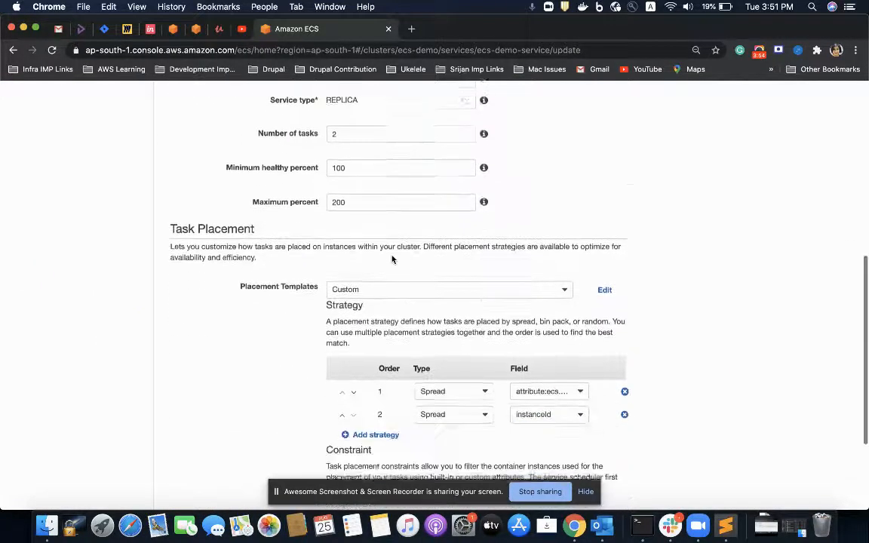
pyautogui.scroll(2, 391, 257)
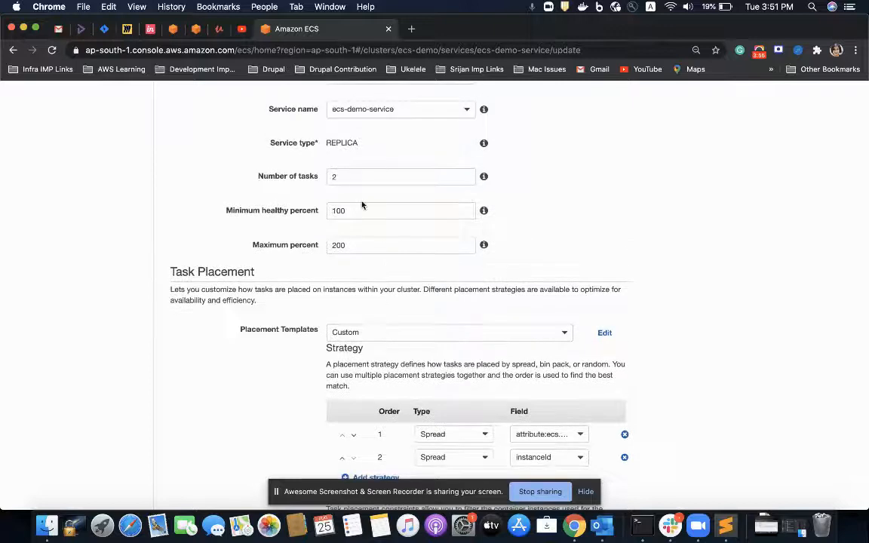
pyautogui.scroll(-1, 360, 204)
pyautogui.scroll(-5, 362, 203)
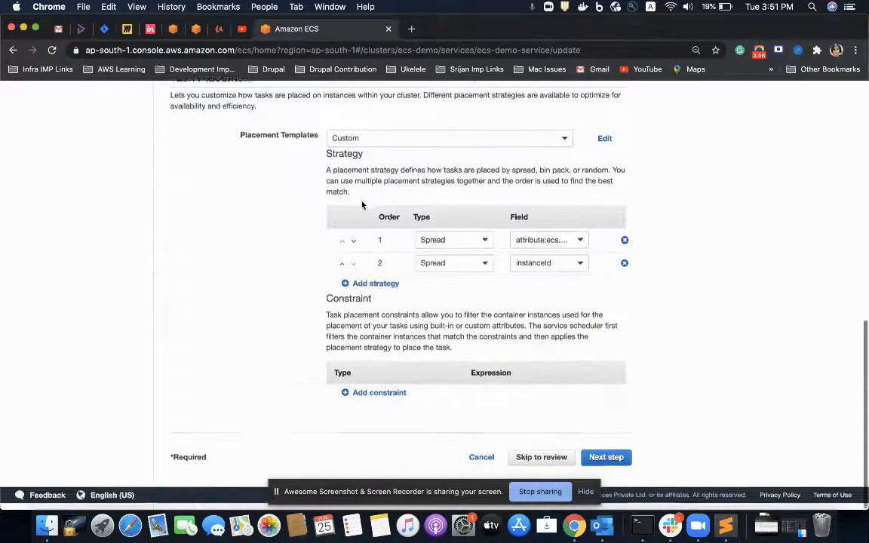
# Accept the existing network and auto scaling settings, submit the service update and view the service.
pyautogui.click(608, 463)
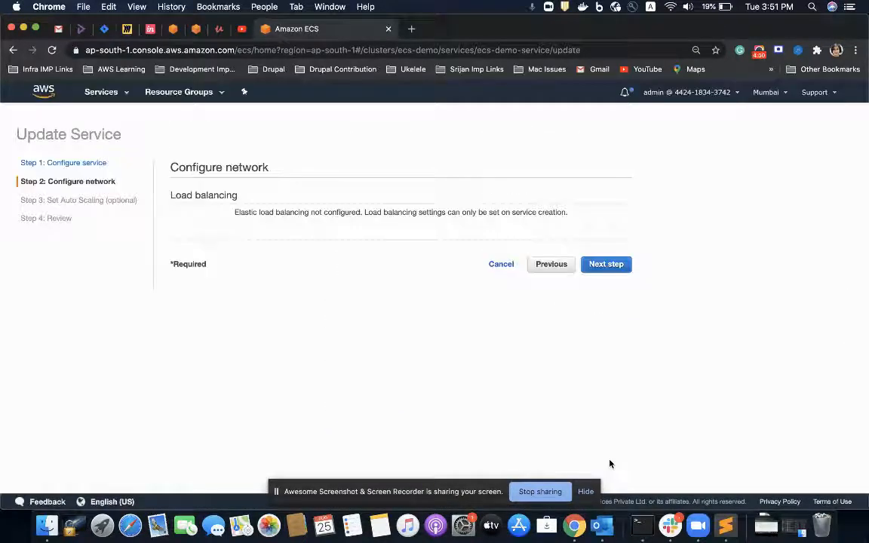
pyautogui.click(604, 266)
pyautogui.click(622, 352)
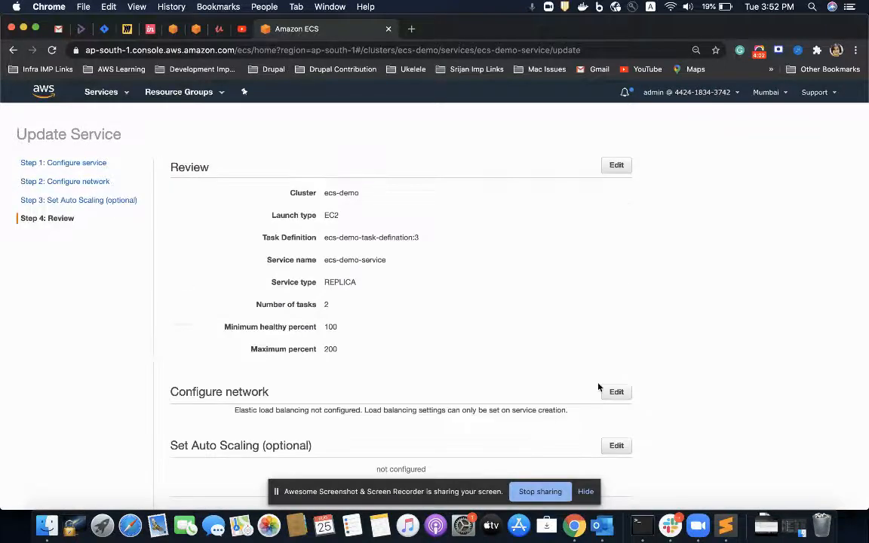
pyautogui.scroll(-2, 598, 387)
pyautogui.click(595, 462)
pyautogui.click(828, 329)
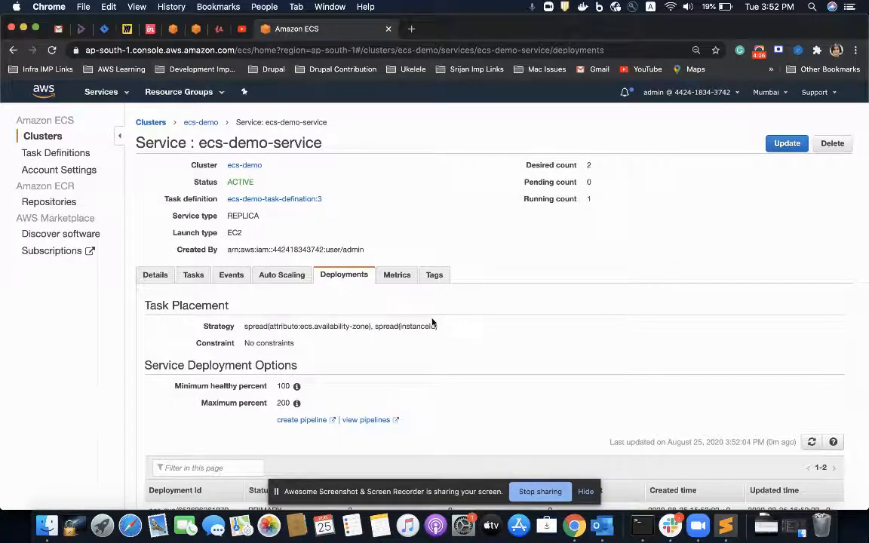
# Check the updated service's details and running tasks, and refresh its event list.
pyautogui.click(153, 276)
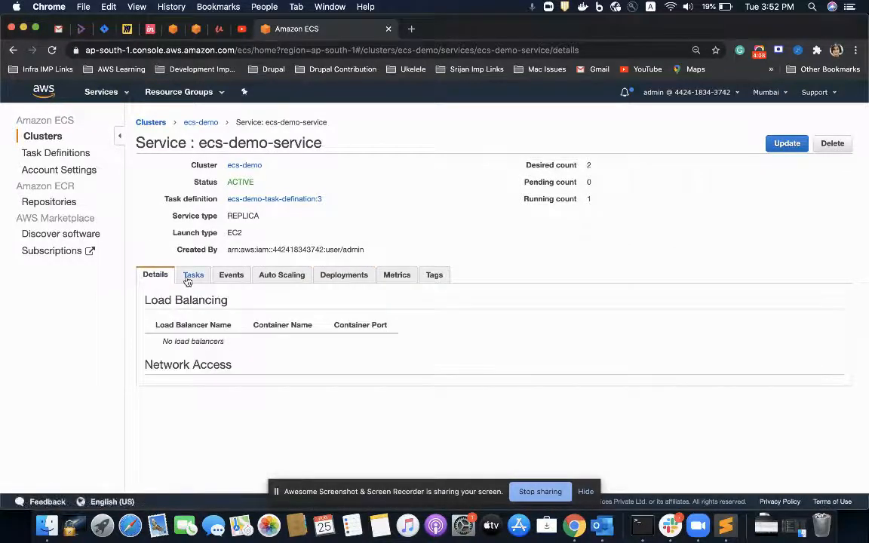
pyautogui.click(188, 279)
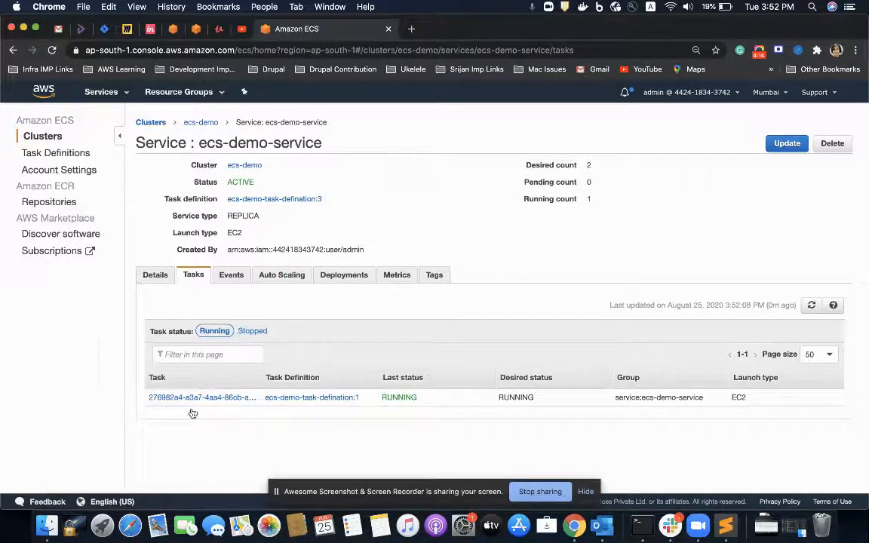
pyautogui.click(226, 276)
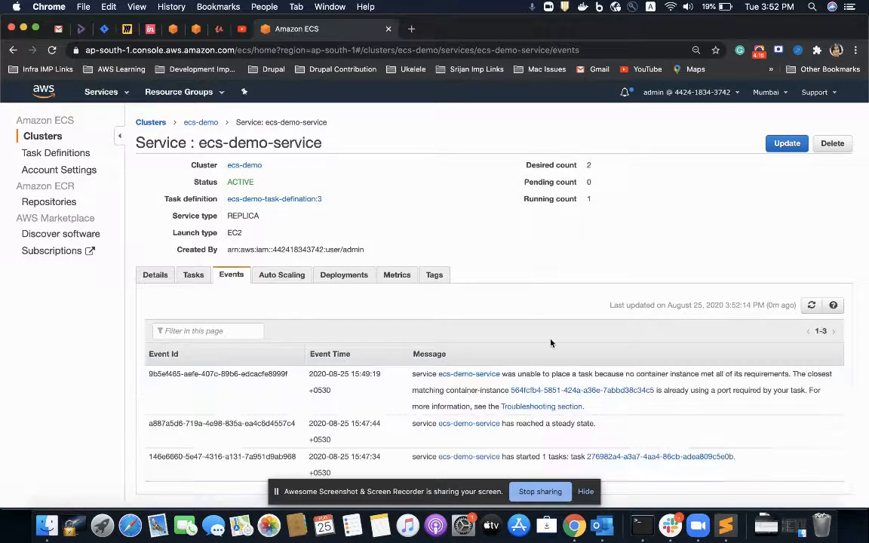
pyautogui.click(811, 305)
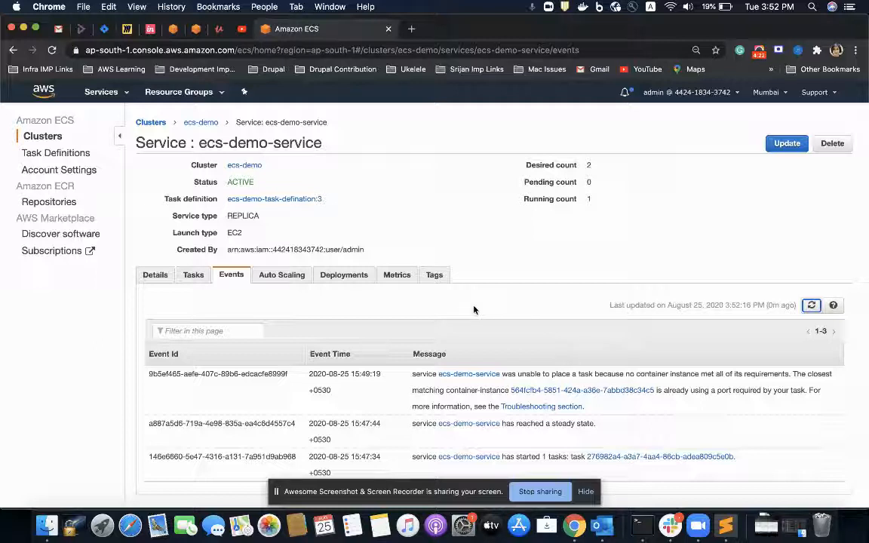
# Recheck the running tasks after the deployment, refreshing the service events twice to look for newly started tasks.
pyautogui.click(193, 276)
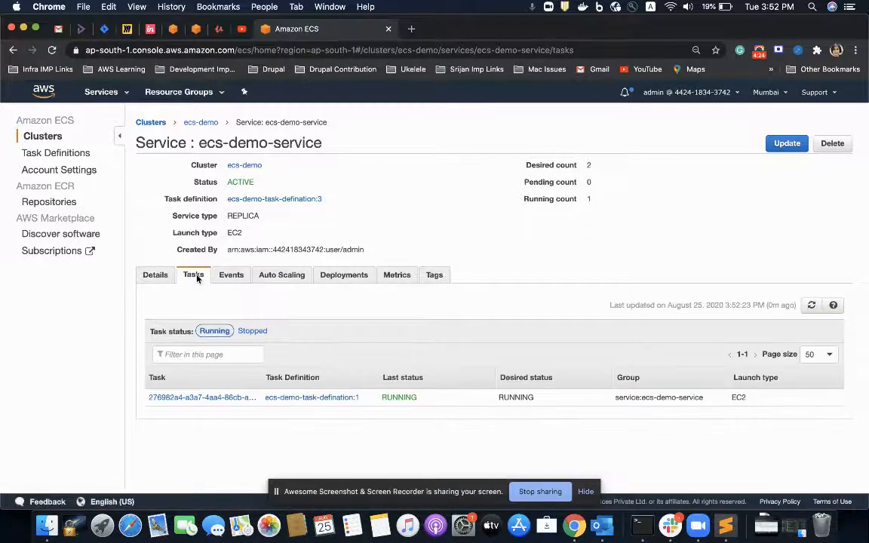
pyautogui.click(226, 279)
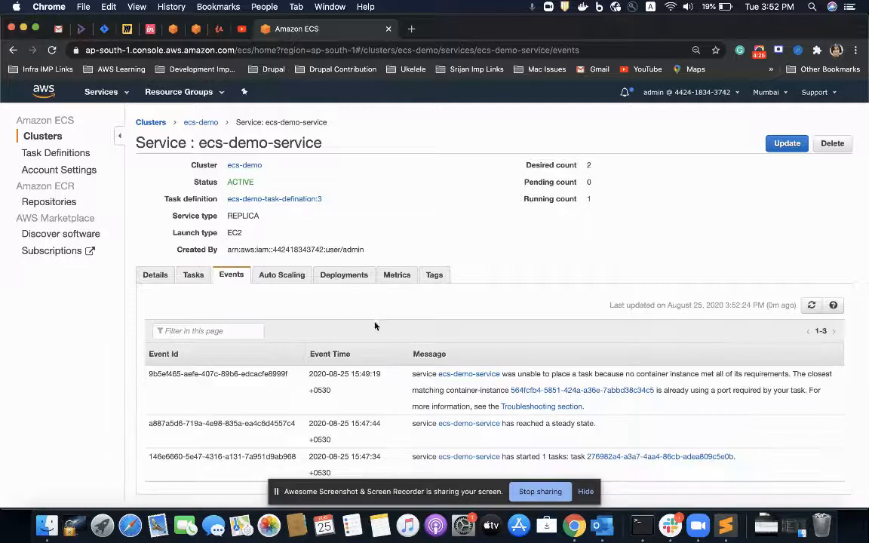
pyautogui.click(810, 309)
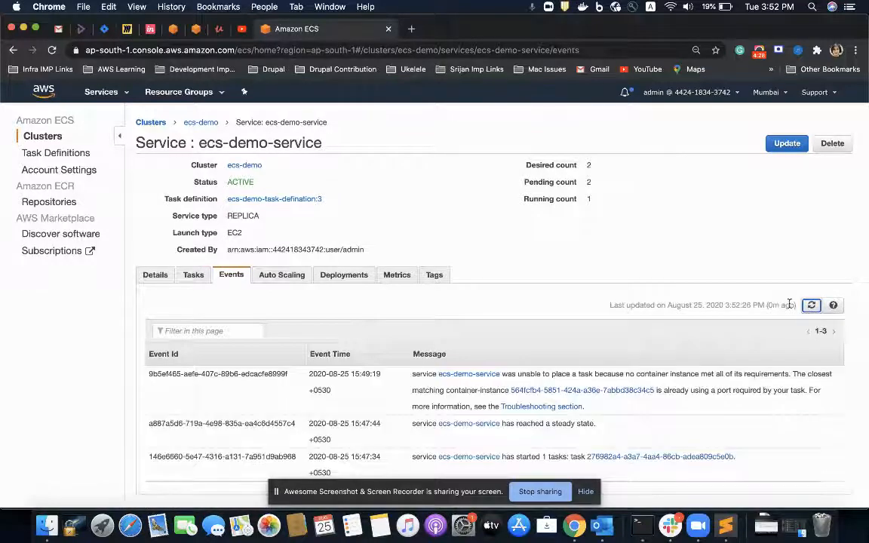
pyautogui.click(811, 304)
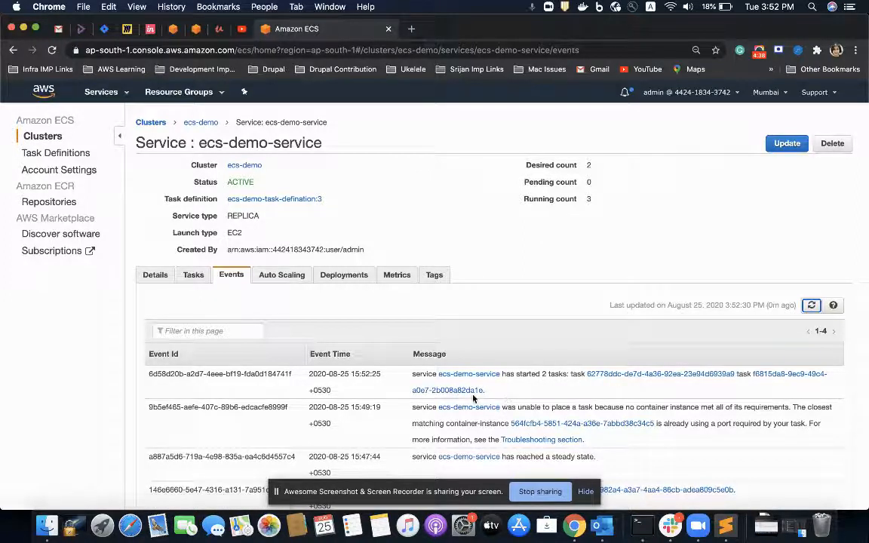
pyautogui.click(192, 277)
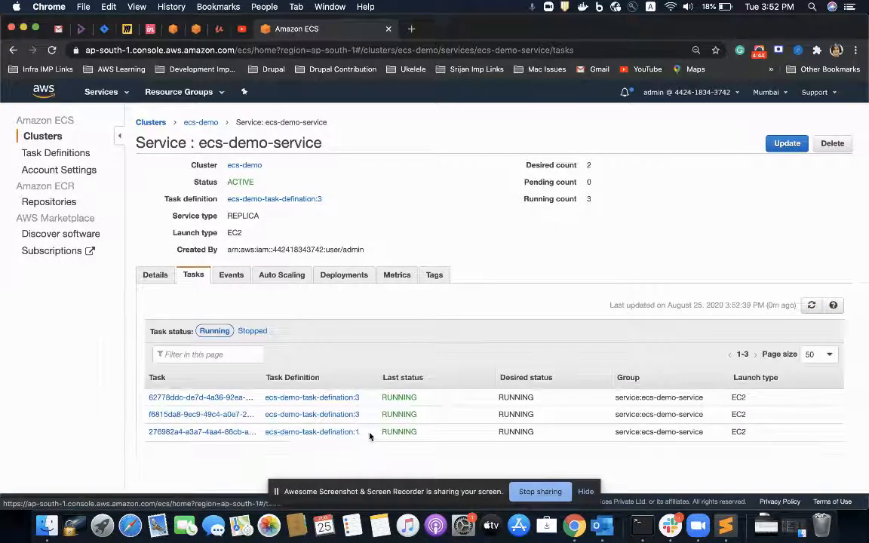
# Compare the task definition revisions of the service's running tasks and refresh the task list.
pyautogui.moveTo(360, 434); pyautogui.dragTo(263, 431)
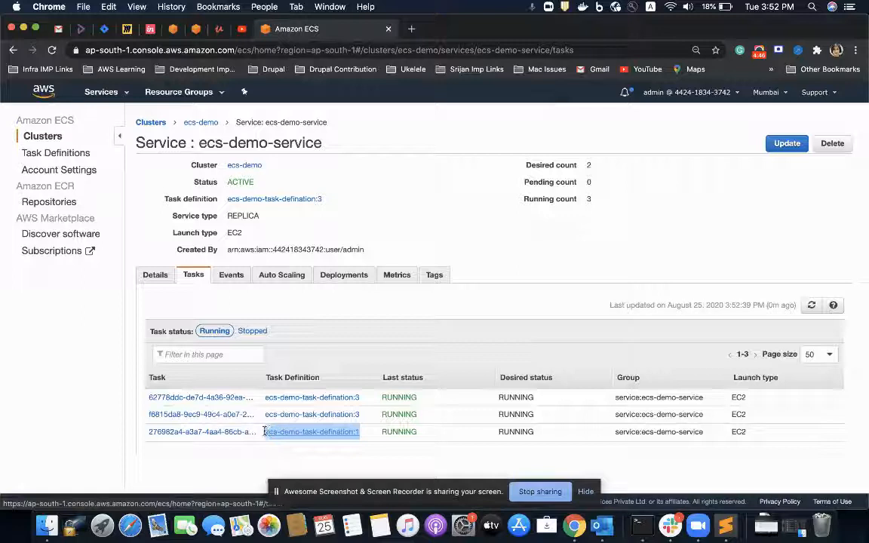
pyautogui.click(235, 453)
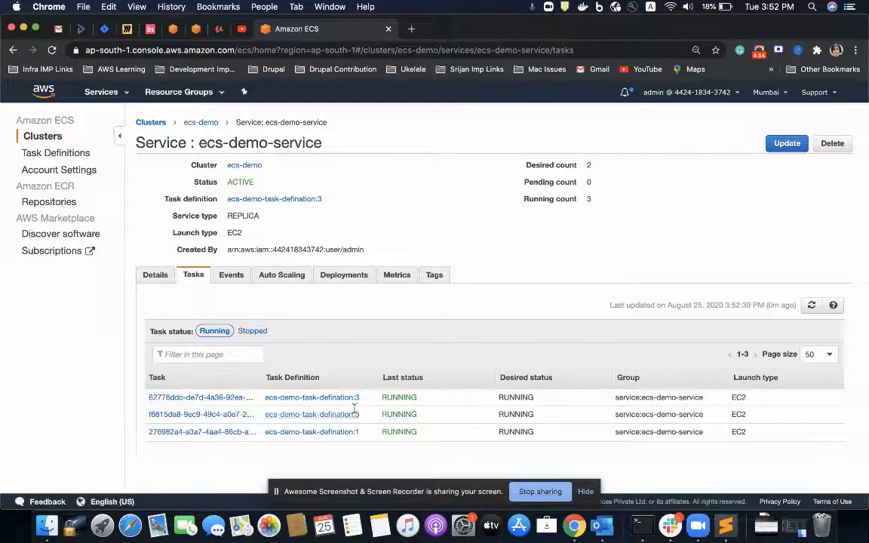
pyautogui.moveTo(361, 415); pyautogui.dragTo(154, 387)
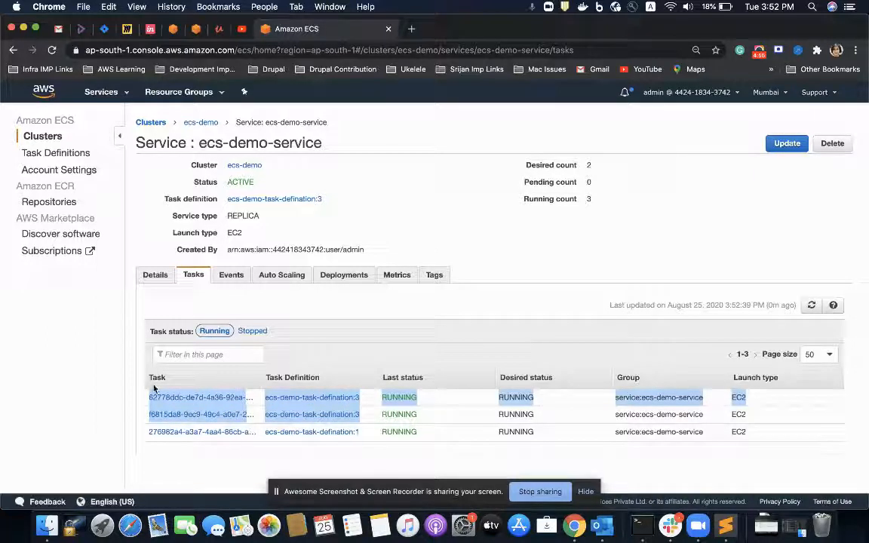
pyautogui.click(216, 465)
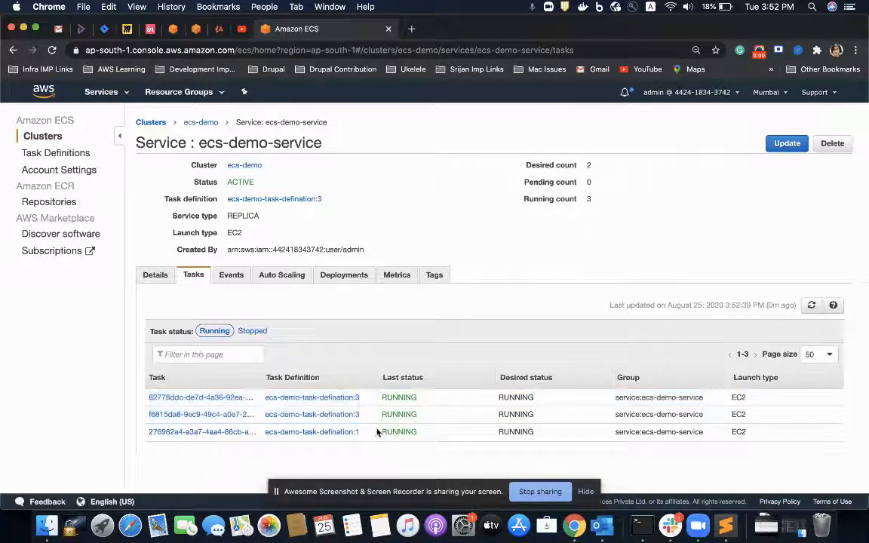
pyautogui.moveTo(374, 432); pyautogui.dragTo(179, 473)
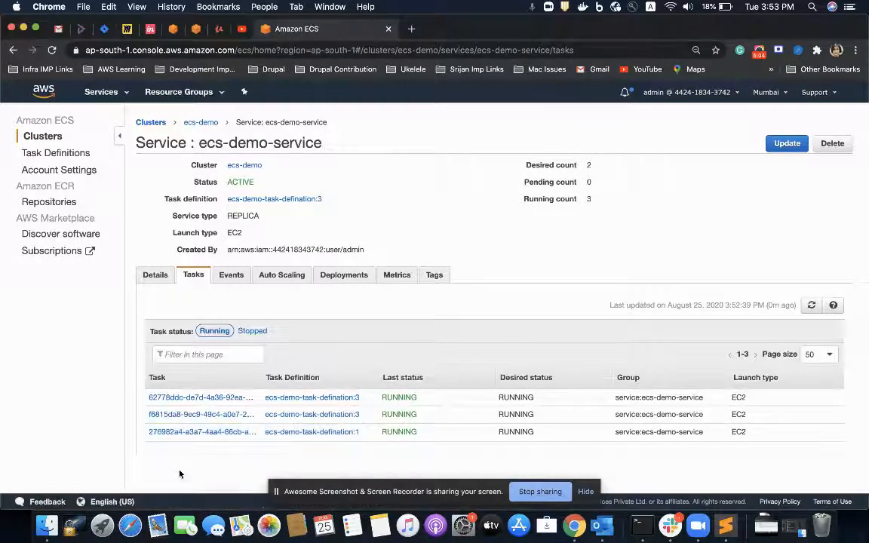
pyautogui.click(811, 305)
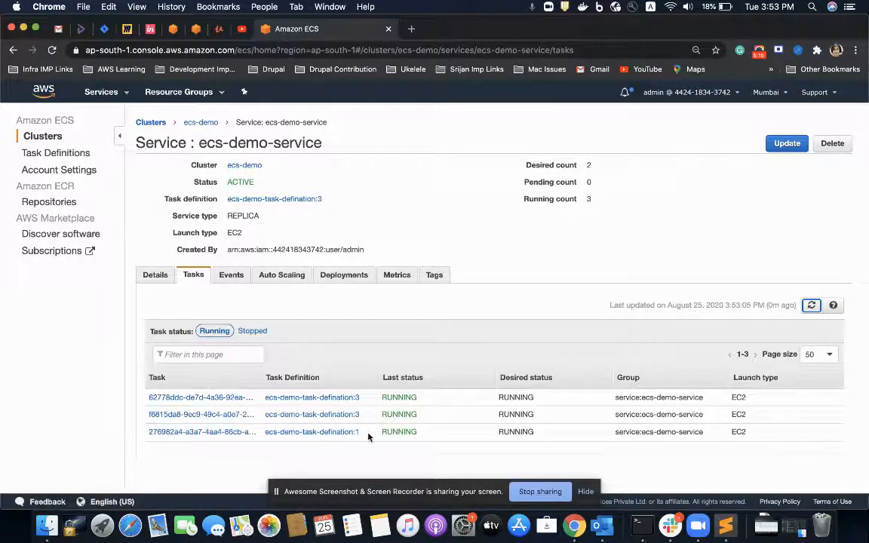
# Open both revision 3 tasks in separate browser tabs, expand the first task's container and open its external link.
pyautogui.keyDown('super'); pyautogui.click(223, 399); pyautogui.keyUp('super')
pyautogui.keyDown('super'); pyautogui.click(217, 415); pyautogui.keyUp('super')
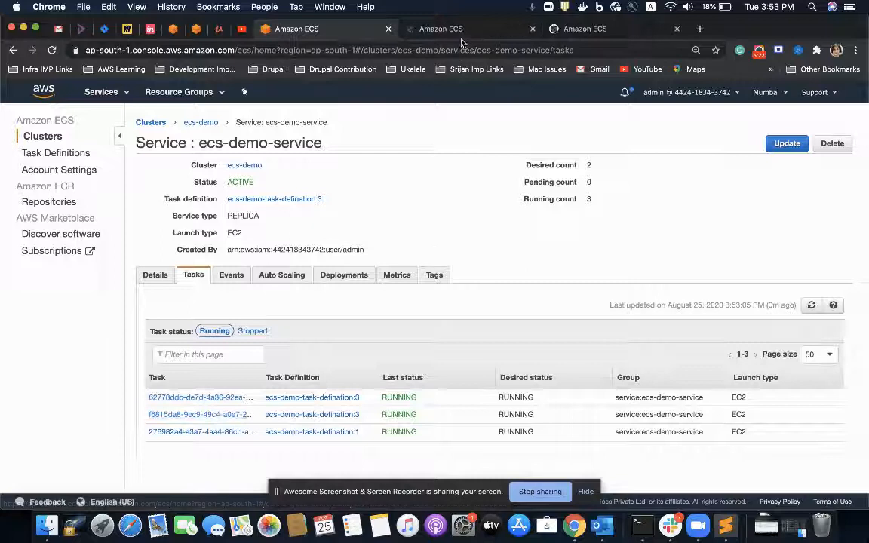
pyautogui.click(437, 30)
pyautogui.scroll(-1, 279, 354)
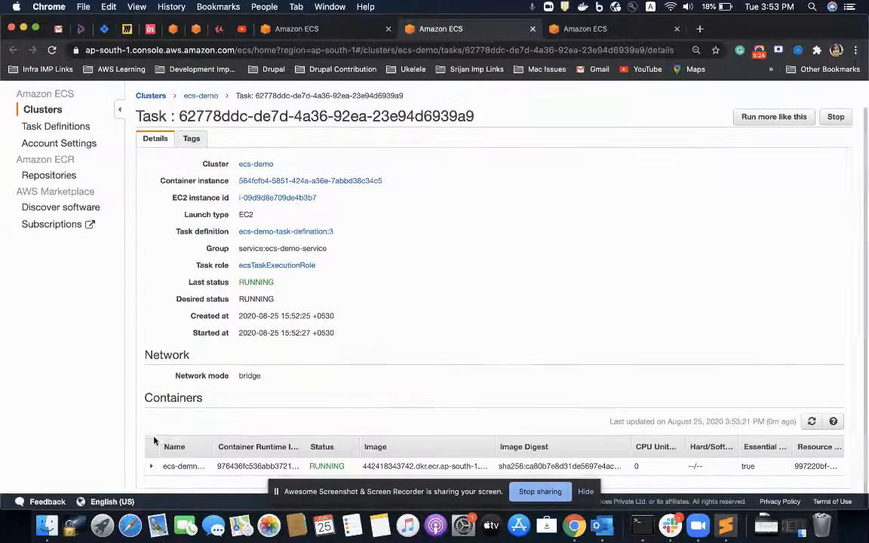
pyautogui.click(153, 468)
pyautogui.scroll(-5, 153, 467)
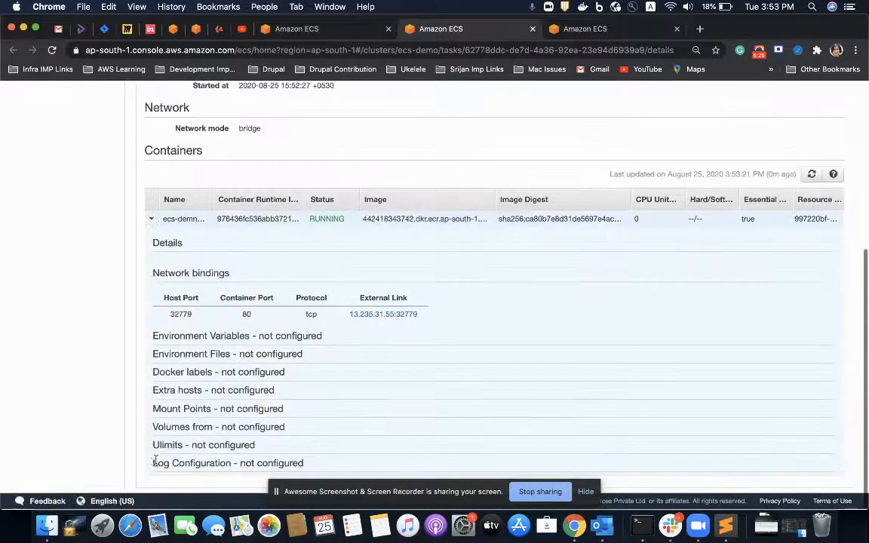
pyautogui.keyDown('super'); pyautogui.click(377, 316); pyautogui.keyUp('super')
pyautogui.click(603, 30)
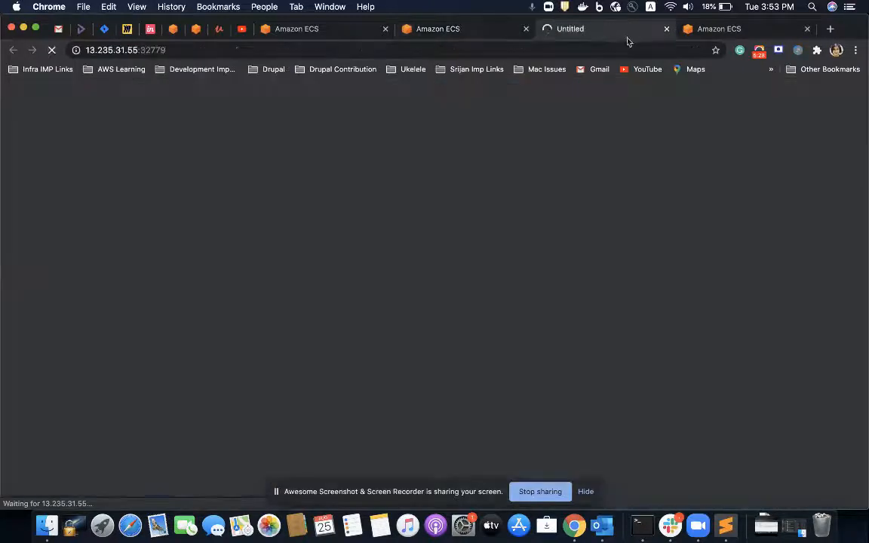
# Expand the second revision 3 task's container, open its external link and check whether both application pages load.
pyautogui.click(718, 29)
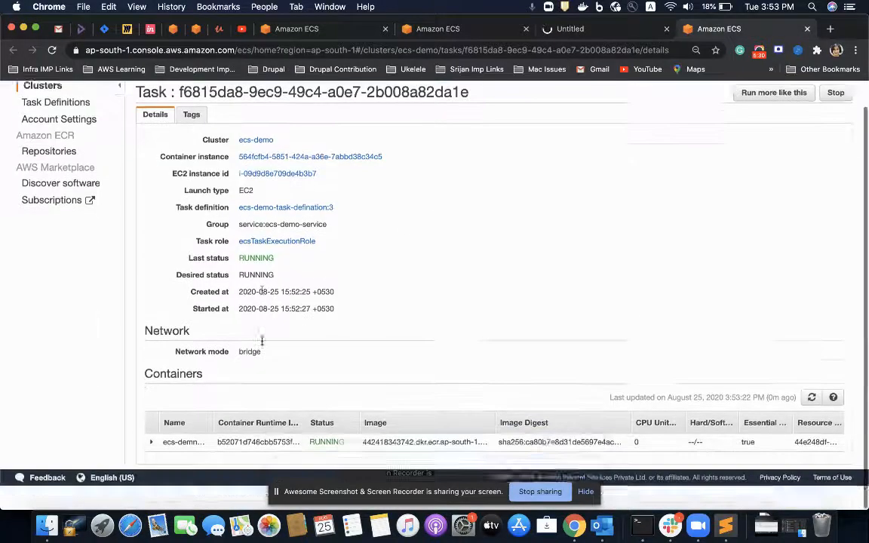
pyautogui.click(149, 467)
pyautogui.scroll(-5, 147, 468)
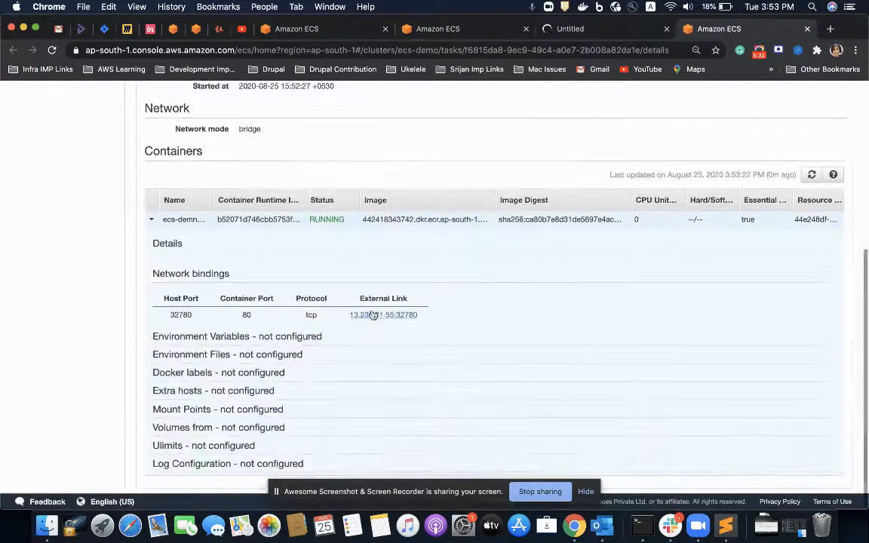
pyautogui.click(371, 312)
pyautogui.click(558, 30)
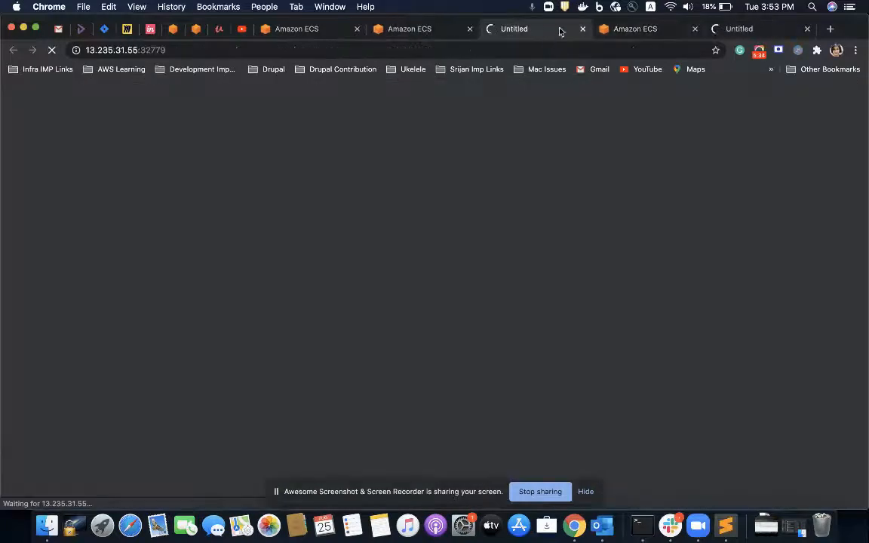
pyautogui.click(724, 31)
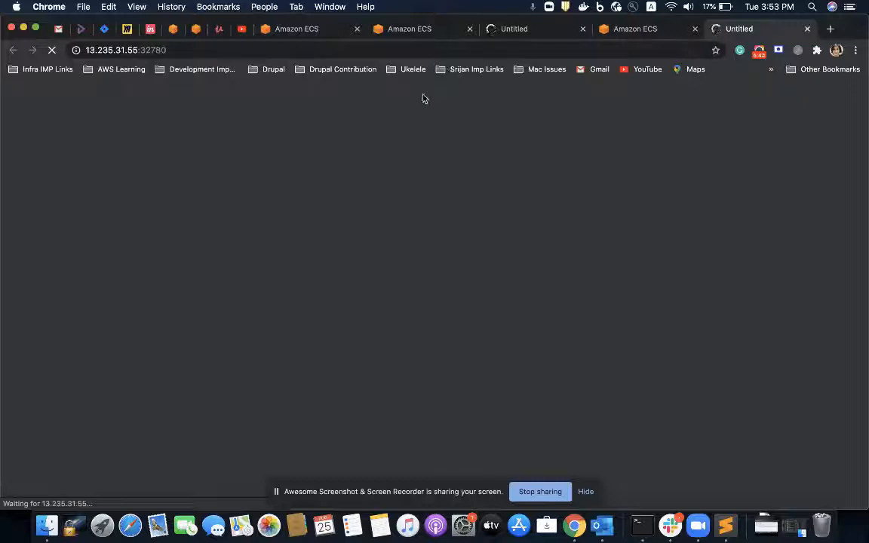
# Go from the first task back to the ecs-demo cluster and close the application pages and second task page.
pyautogui.click(422, 28)
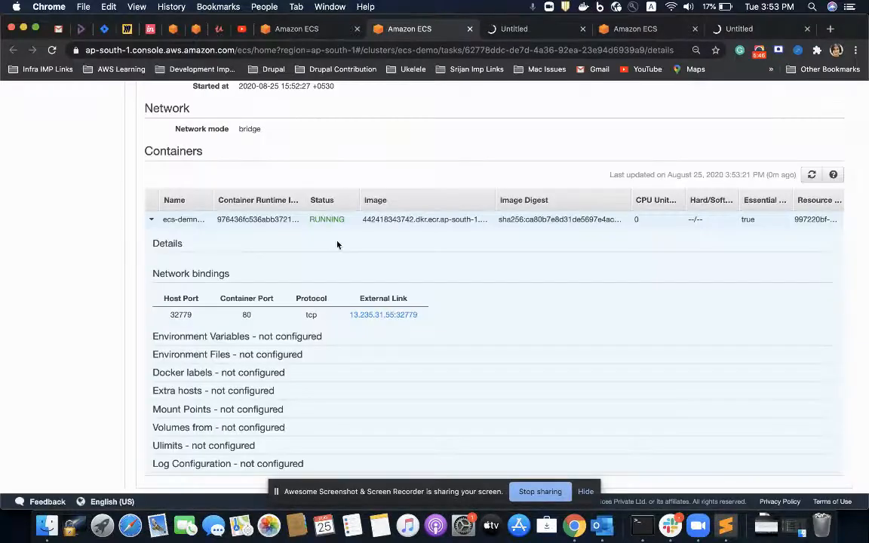
pyautogui.scroll(5, 337, 244)
pyautogui.scroll(-1, 232, 342)
pyautogui.scroll(-2, 233, 342)
pyautogui.scroll(3, 232, 340)
pyautogui.click(198, 125)
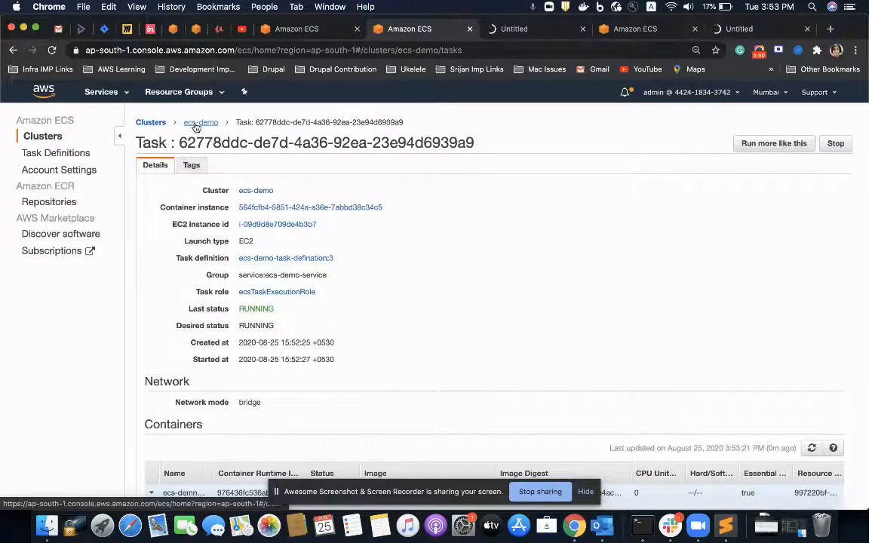
pyautogui.click(581, 31)
pyautogui.click(580, 31)
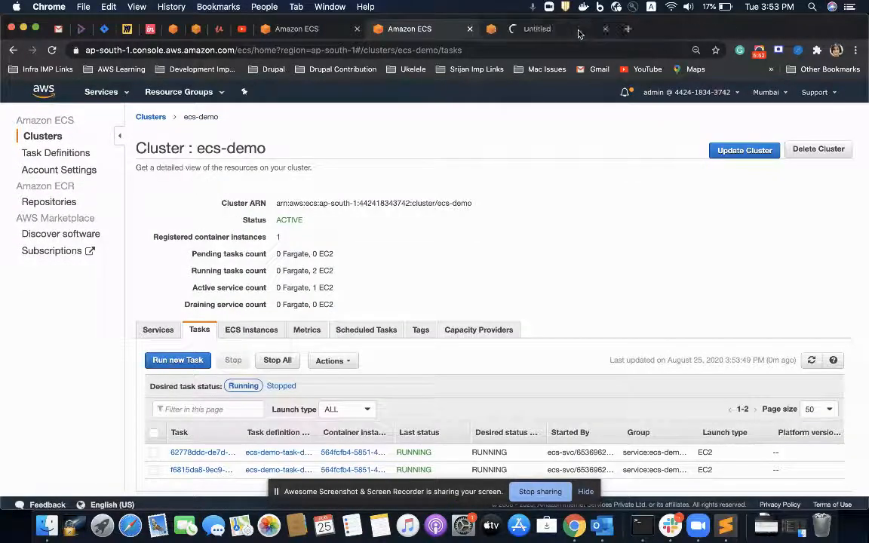
# Open the EC2 instance behind the cluster's container instance, select its ECS Allowed Ports security group and view the inbound rules.
pyautogui.click(248, 332)
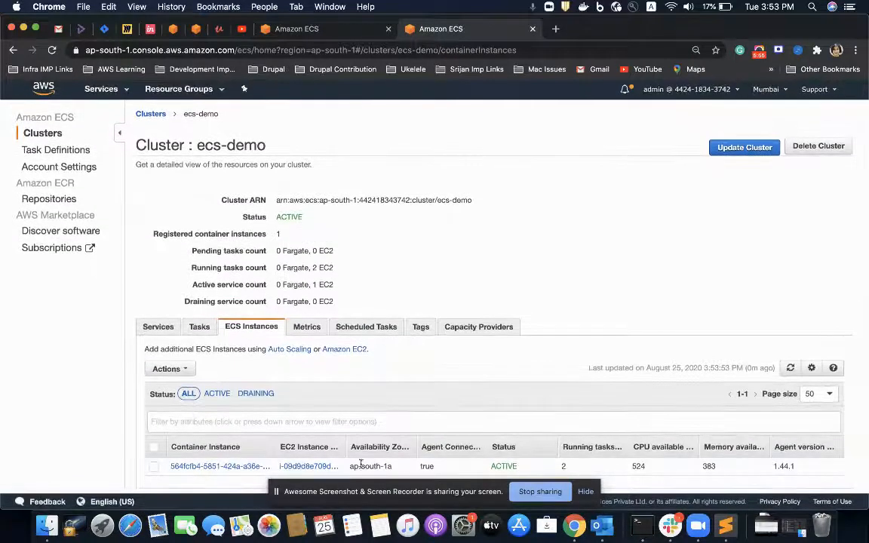
pyautogui.click(292, 467)
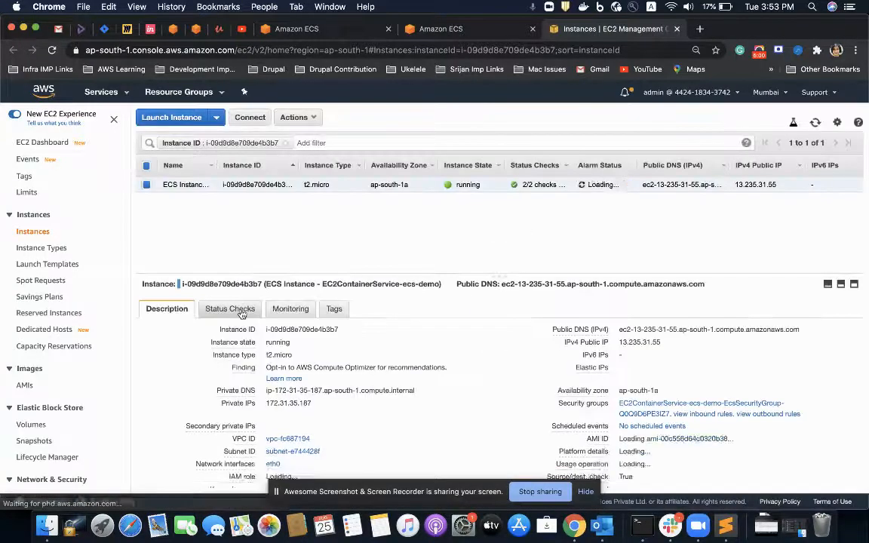
pyautogui.click(673, 403)
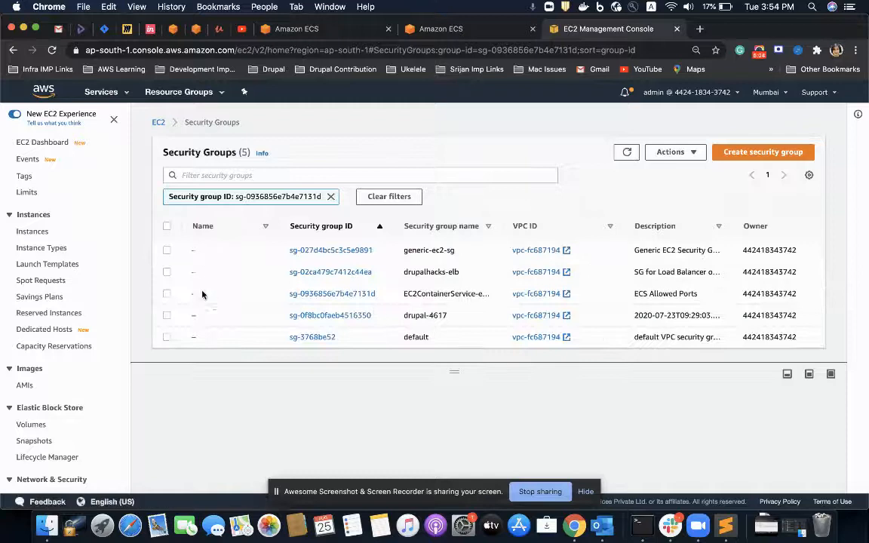
pyautogui.click(167, 294)
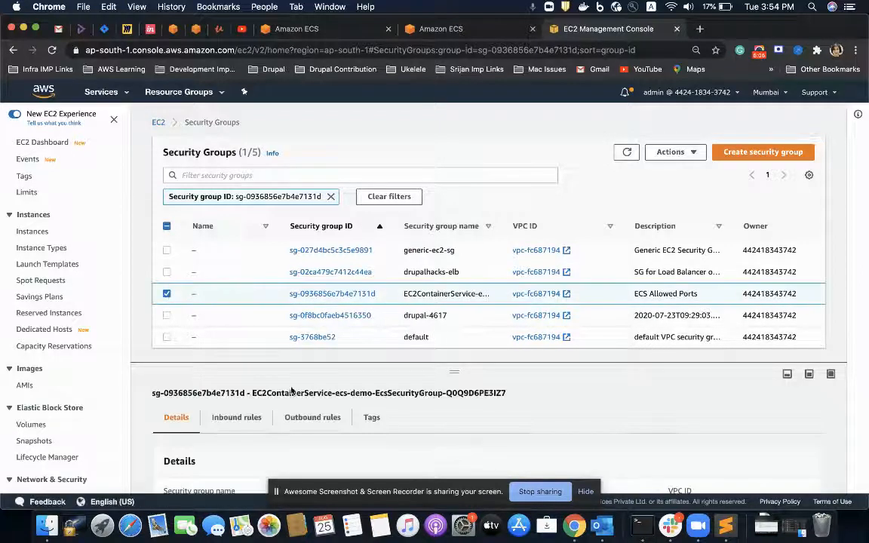
pyautogui.click(246, 420)
pyautogui.scroll(-5, 486, 425)
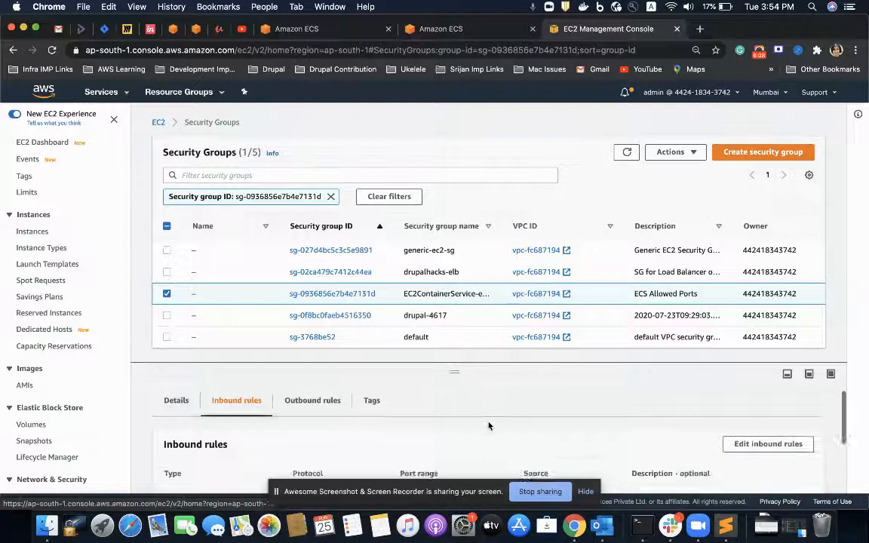
pyautogui.scroll(2, 647, 420)
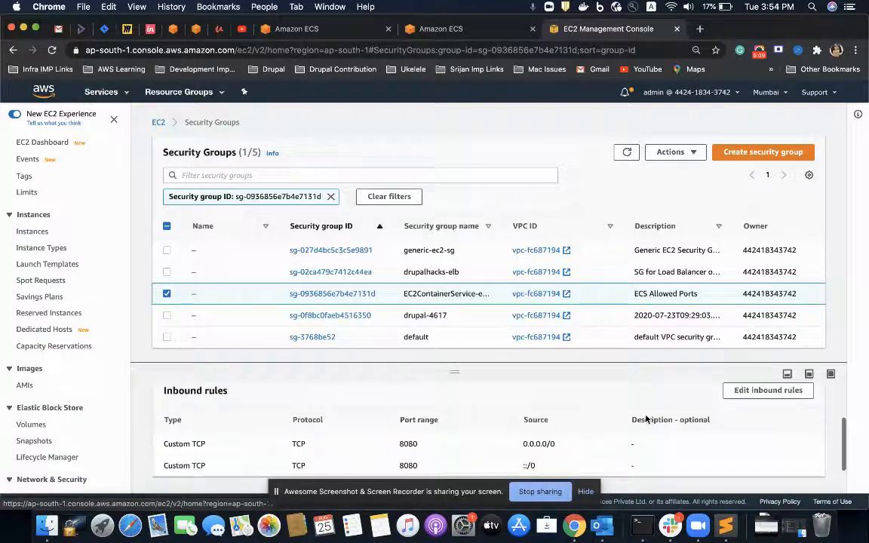
# Start editing the security group's inbound rules and change the type of the ::/0 rule to All TCP.
pyautogui.click(767, 390)
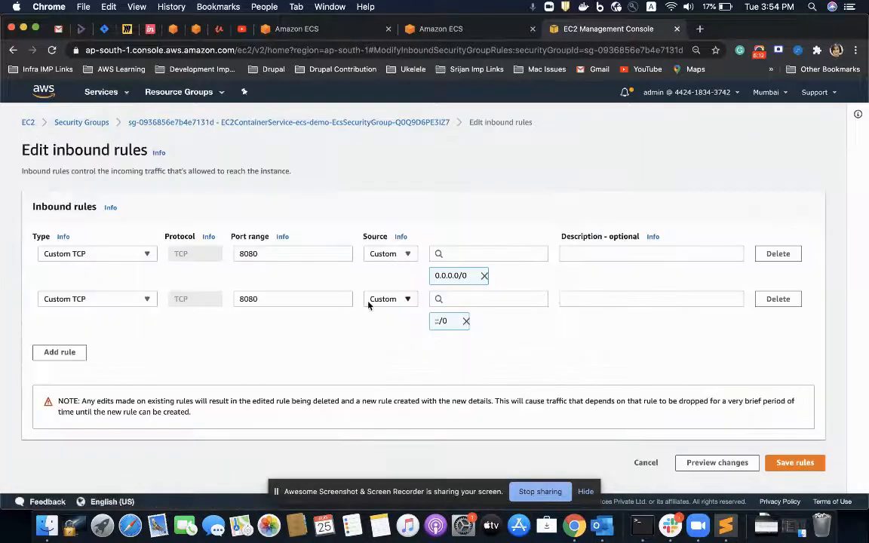
pyautogui.click(126, 305)
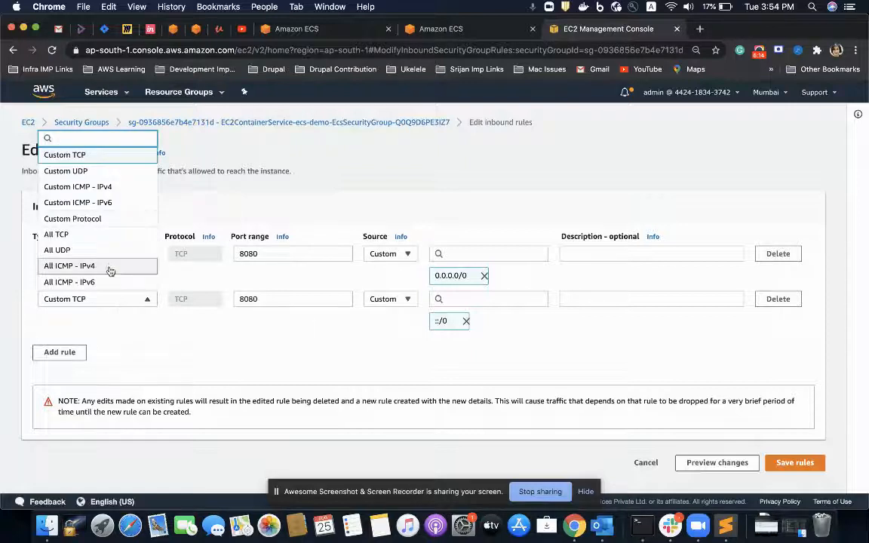
pyautogui.click(113, 234)
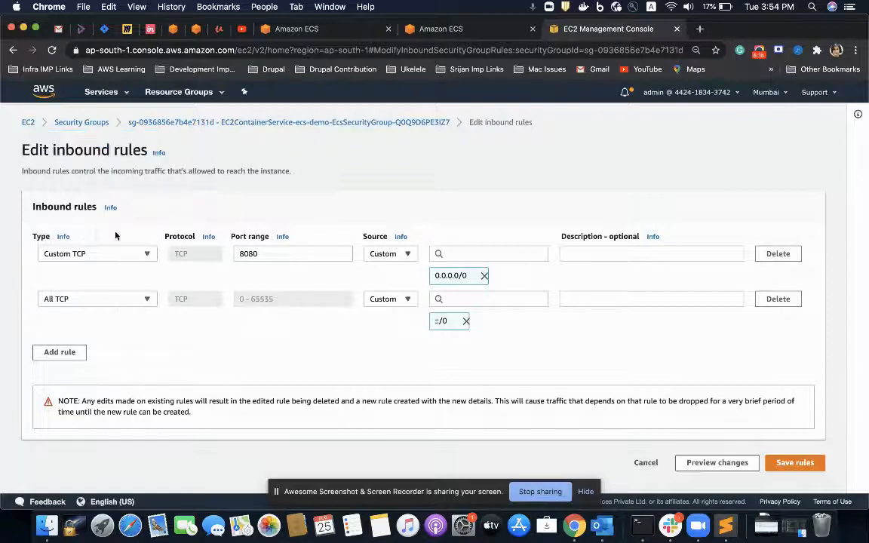
# Reopen the first running task from the ecs-demo cluster and check the host port in its container's network bindings.
pyautogui.click(427, 22)
pyautogui.click(190, 329)
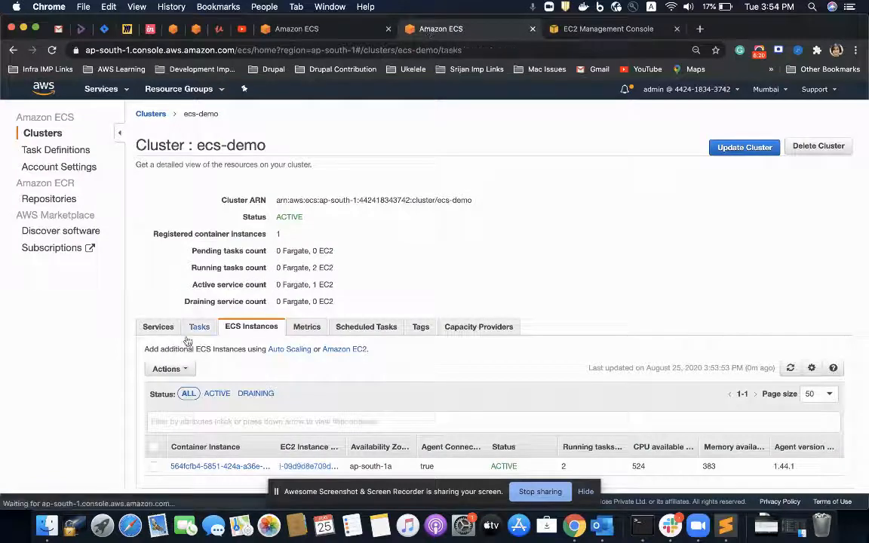
pyautogui.keyDown('super'); pyautogui.click(195, 449); pyautogui.keyUp('super')
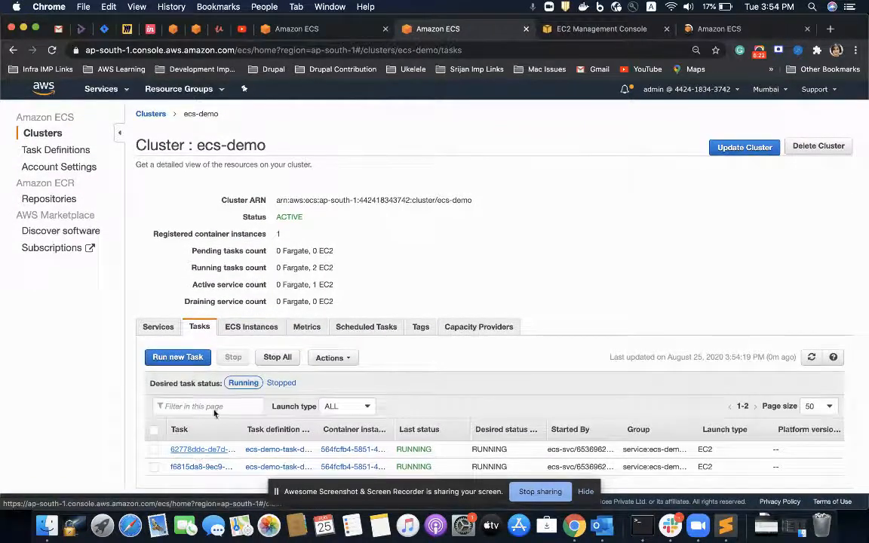
pyautogui.click(716, 29)
pyautogui.scroll(-1, 427, 191)
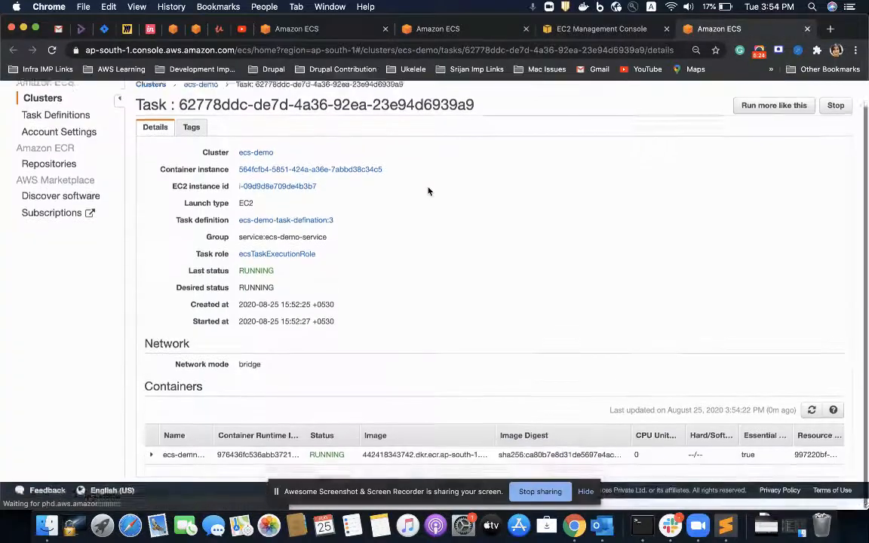
pyautogui.click(151, 461)
pyautogui.scroll(-5, 151, 468)
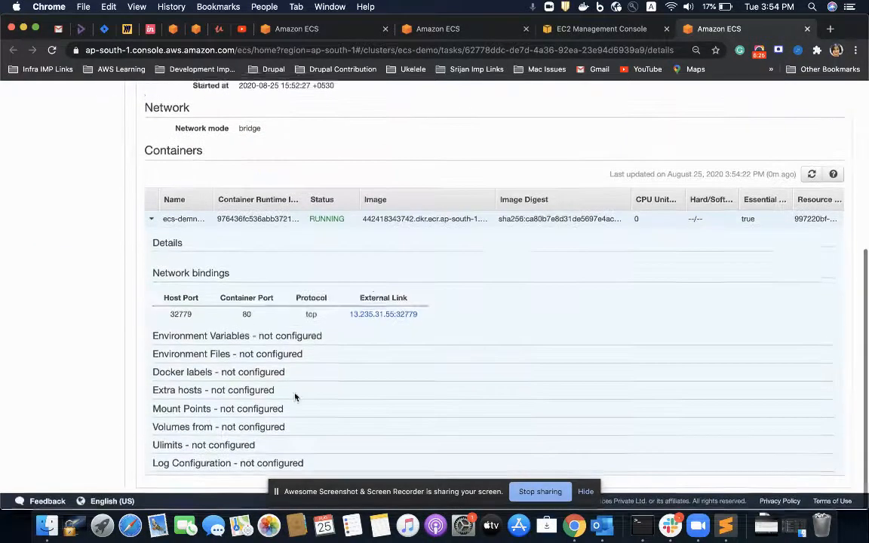
pyautogui.moveTo(419, 317); pyautogui.dragTo(400, 314)
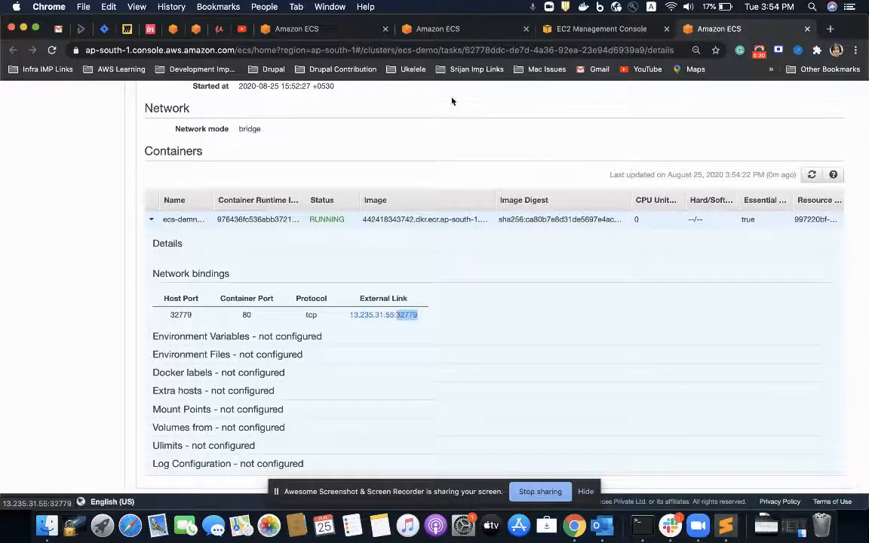
# Return to the inbound rules, clear the All TCP rule's ::/0 source and delete the port 8080 rule.
pyautogui.click(585, 29)
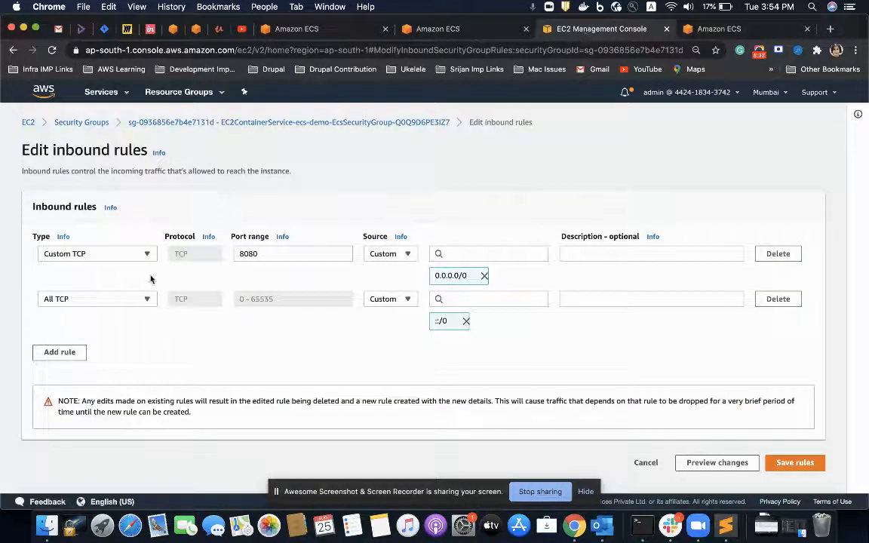
pyautogui.click(466, 321)
pyautogui.click(777, 254)
pyautogui.click(404, 257)
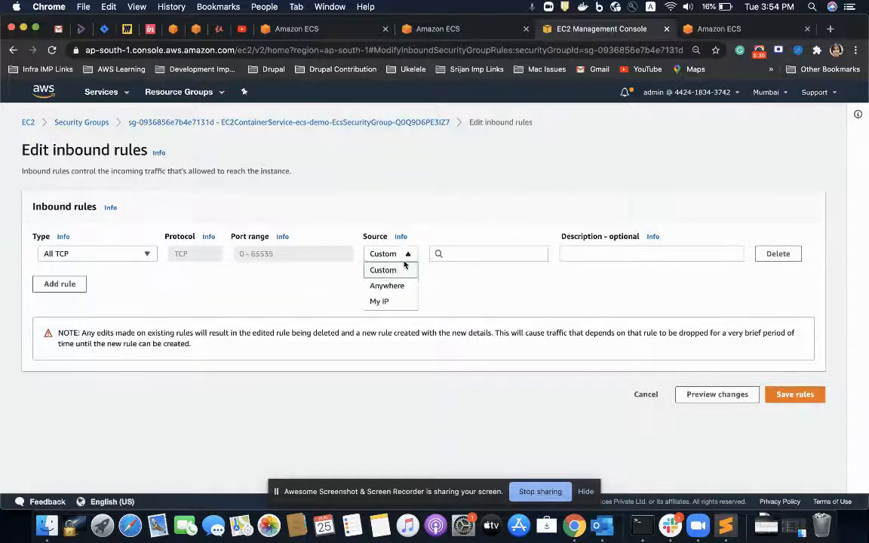
pyautogui.click(395, 285)
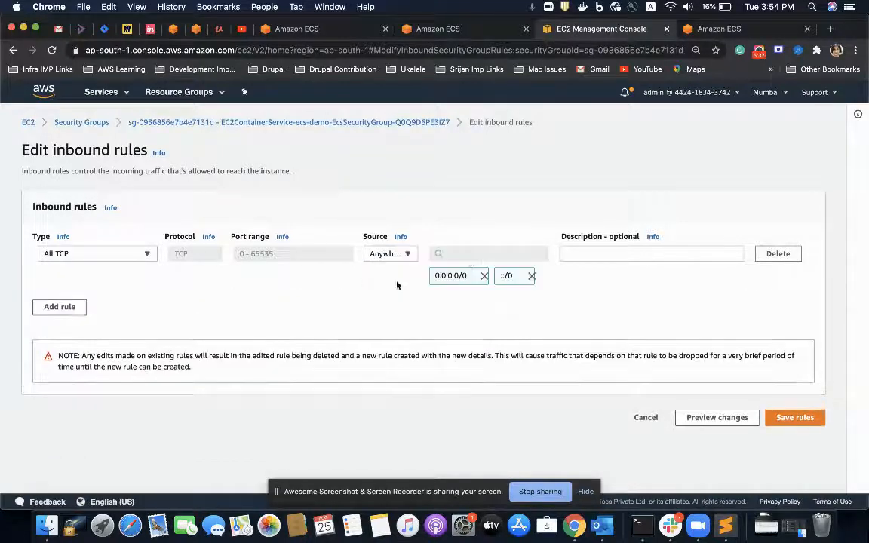
pyautogui.click(531, 277)
pyautogui.click(484, 275)
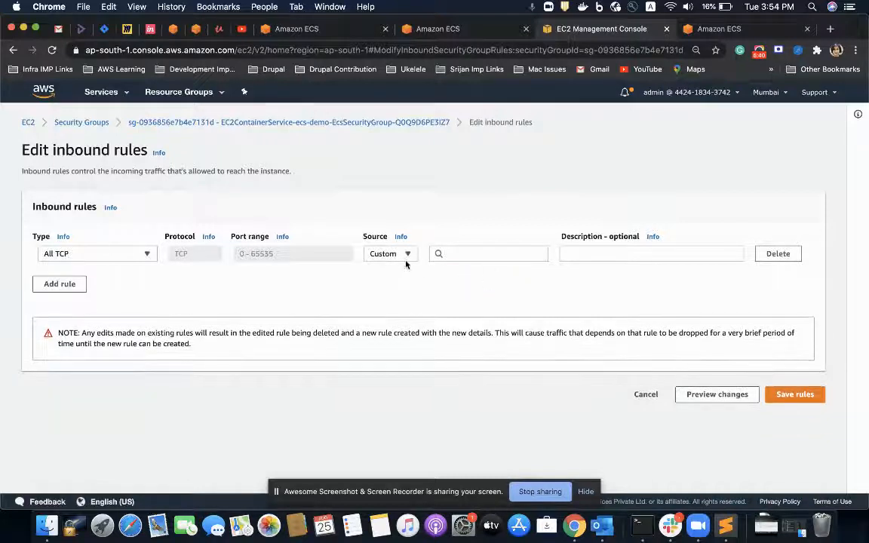
# Set the source of the All TCP inbound rule to My IP and save the rules.
pyautogui.click(402, 259)
pyautogui.click(392, 302)
pyautogui.click(791, 420)
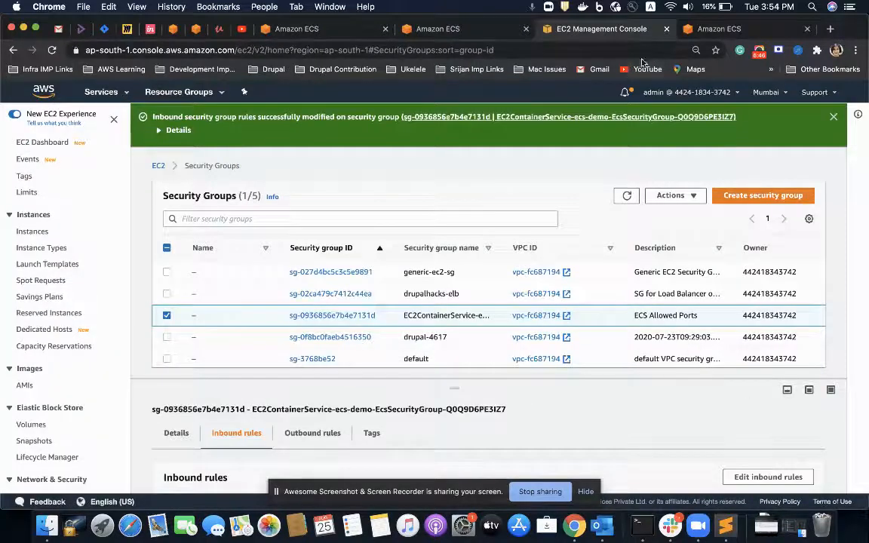
# Open the external link of the first task's container in a new tab to test whether the page loads.
pyautogui.click(718, 28)
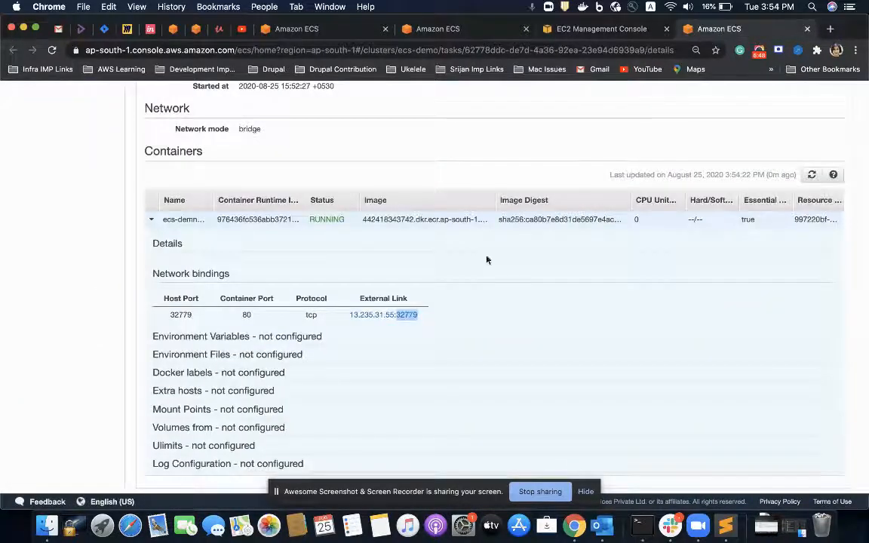
pyautogui.keyDown('super'); pyautogui.click(372, 315); pyautogui.keyUp('super')
pyautogui.click(730, 30)
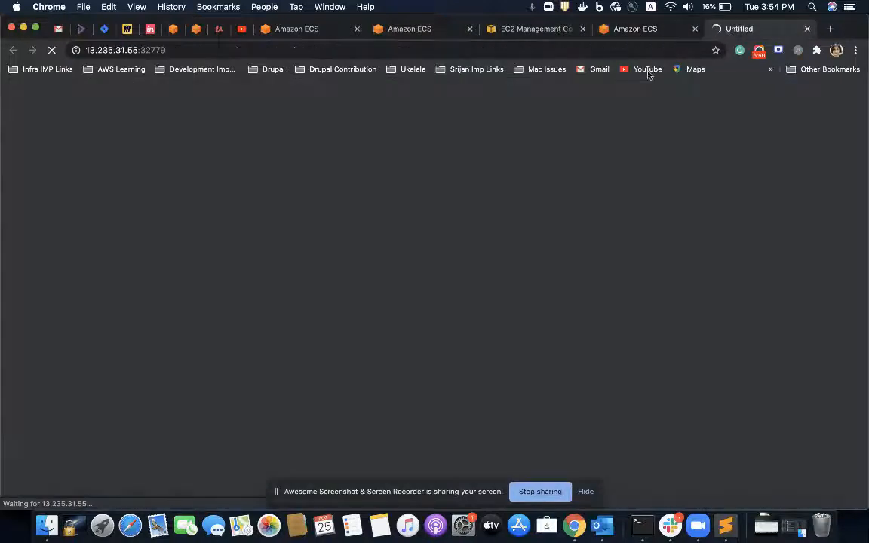
pyautogui.click(629, 34)
# Edit the security group's inbound rules again, replace the All TCP rule's source with Anywhere and save the rules.
pyautogui.click(506, 34)
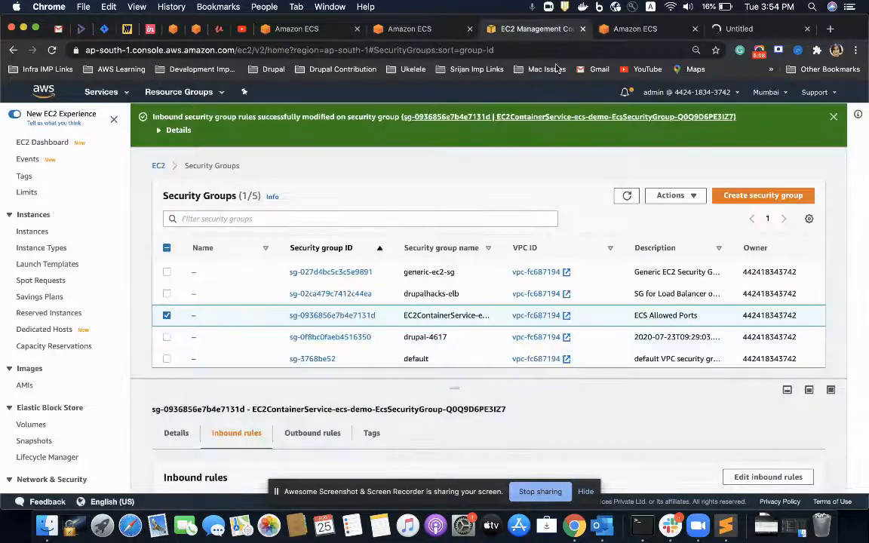
pyautogui.scroll(-2, 305, 428)
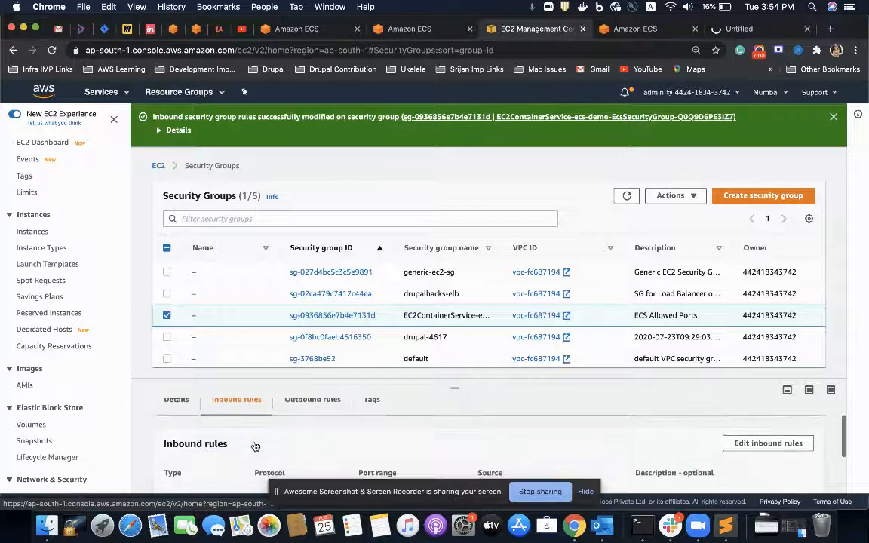
pyautogui.click(739, 466)
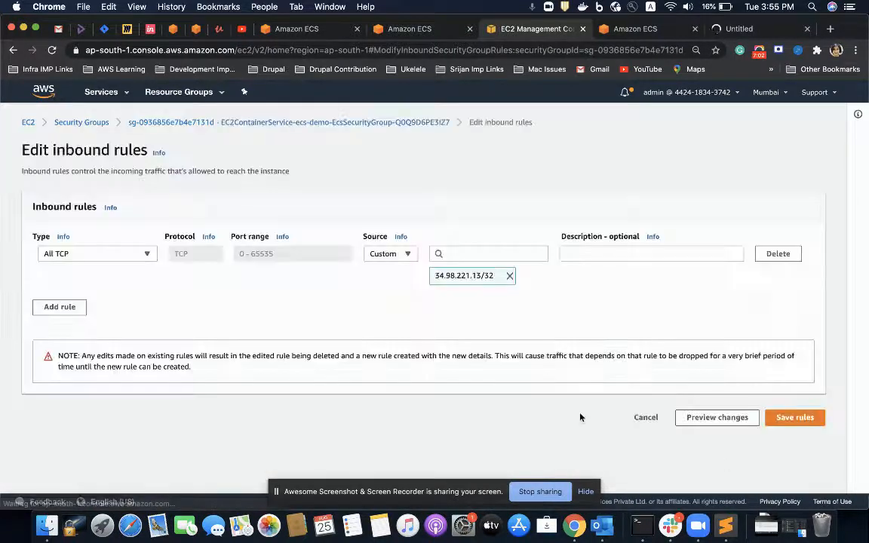
pyautogui.click(508, 276)
pyautogui.click(390, 253)
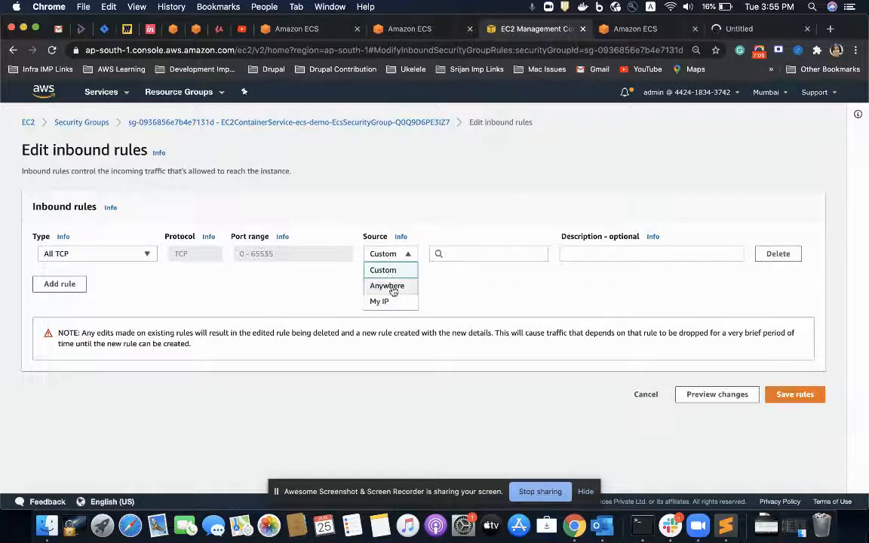
pyautogui.click(387, 286)
pyautogui.click(796, 417)
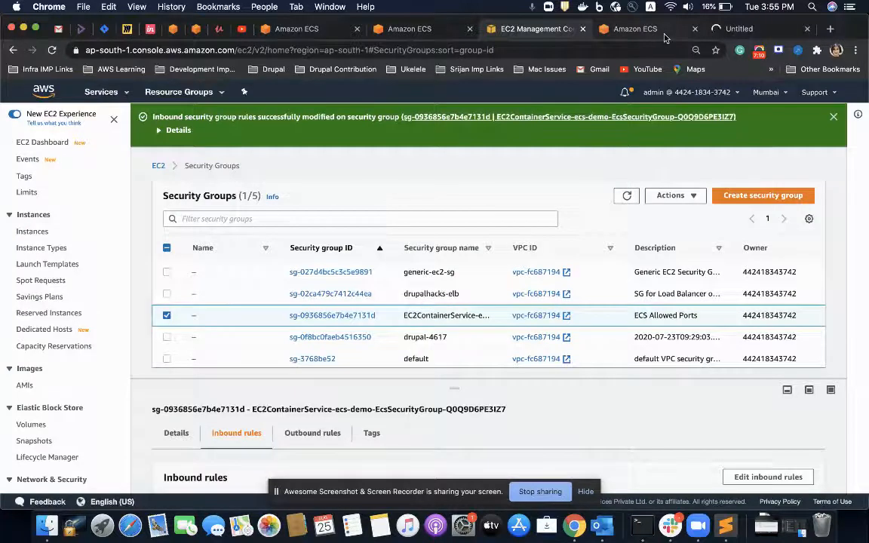
# Close the pending page and reopen the first task's external link from its network bindings.
pyautogui.click(698, 36)
pyautogui.click(807, 28)
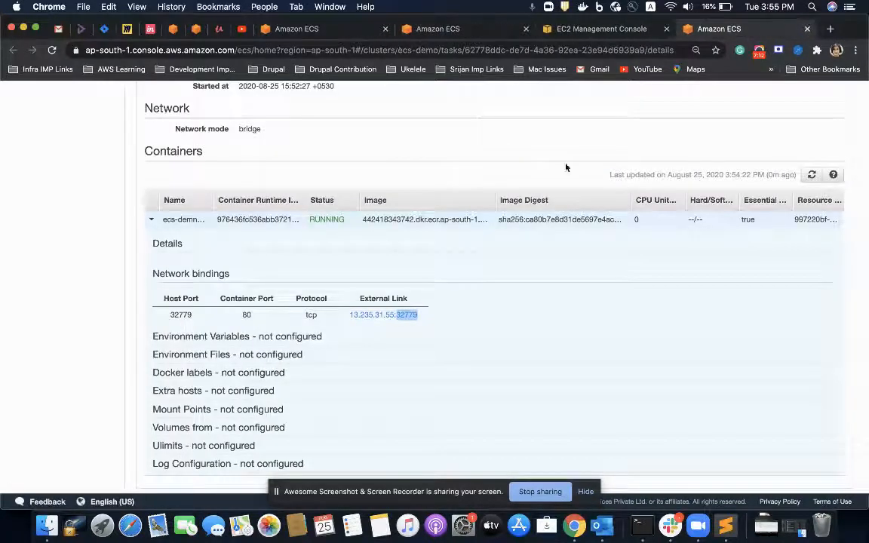
pyautogui.click(392, 318)
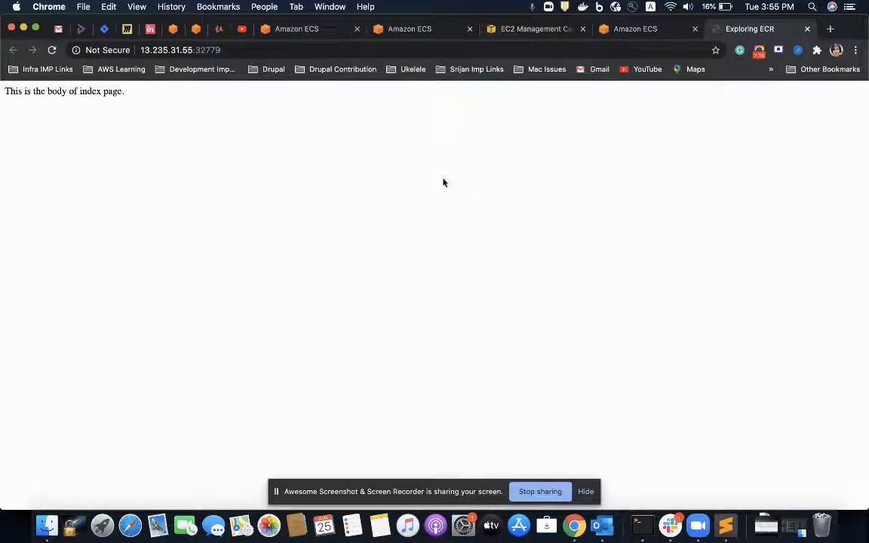
# Review the saved inbound rules of the ECS Allowed Ports security group, including their port ranges and sources, and return to the loaded page.
pyautogui.click(521, 32)
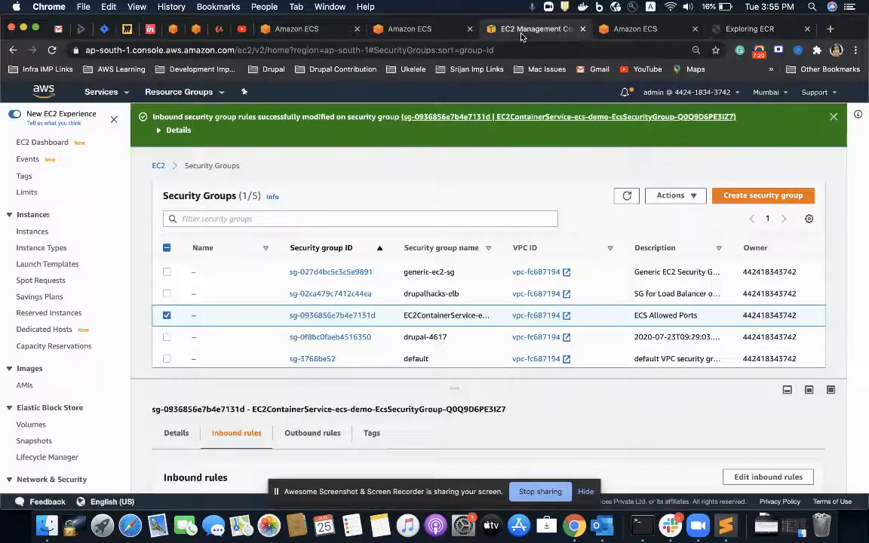
pyautogui.scroll(-1, 407, 355)
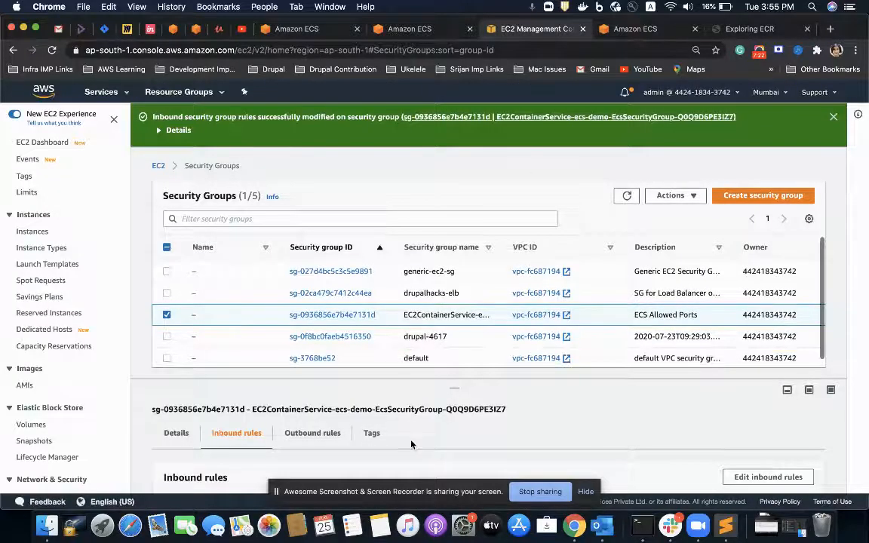
pyautogui.scroll(-3, 411, 445)
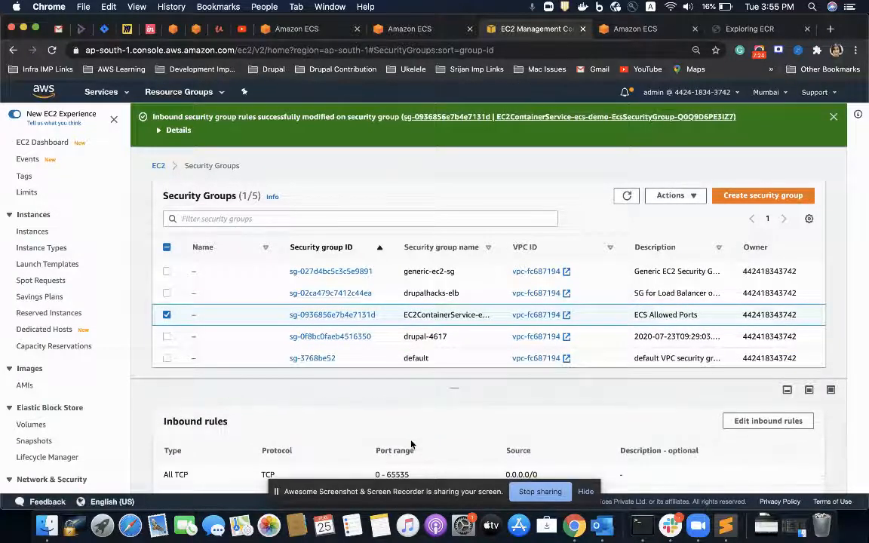
pyautogui.scroll(-2, 411, 444)
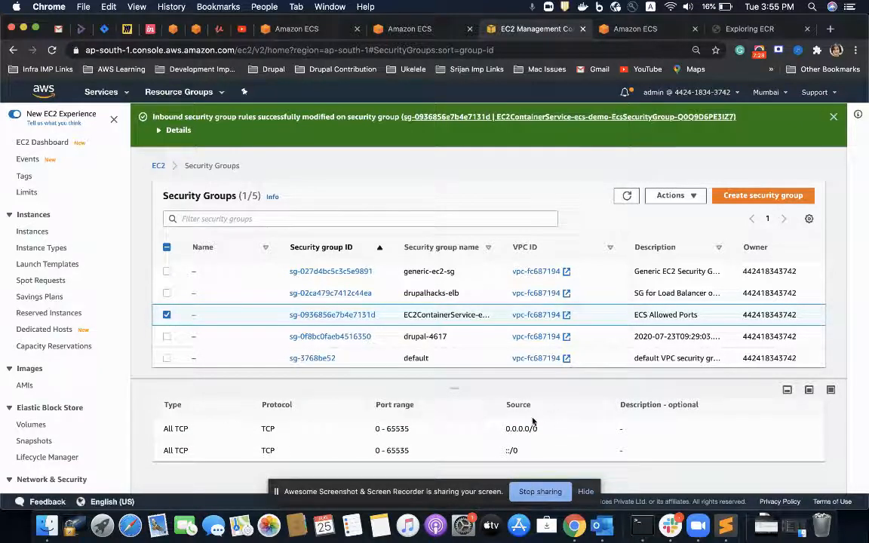
pyautogui.click(746, 28)
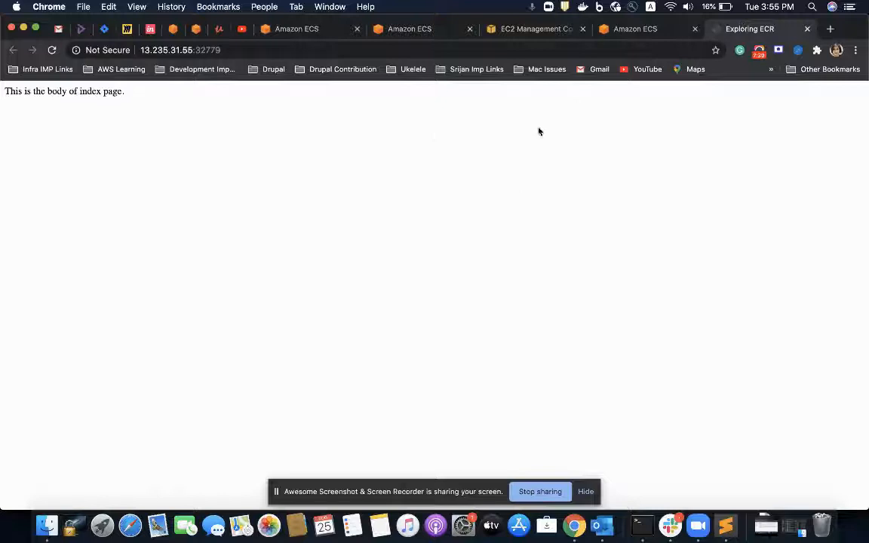
# Return to the ecs-demo cluster's task list and widen the Task definition column to read the full names.
pyautogui.click(652, 28)
pyautogui.scroll(5, 396, 206)
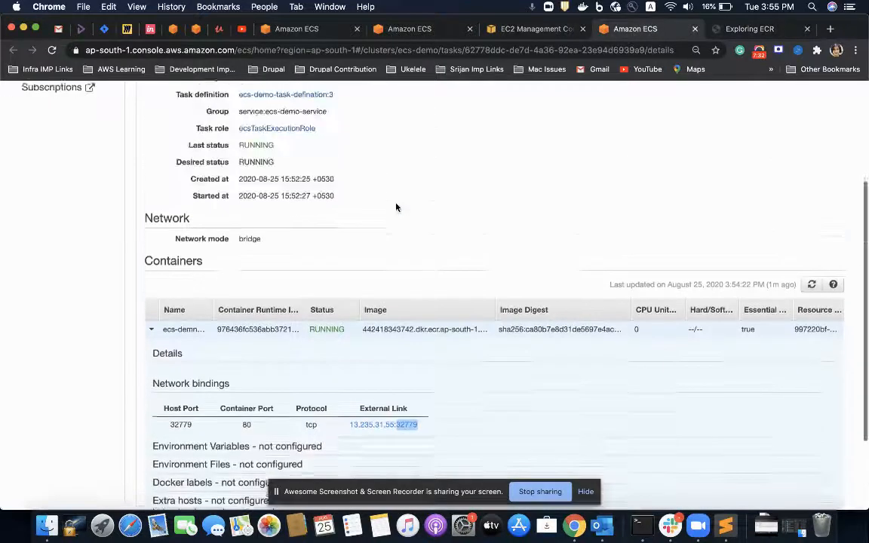
pyautogui.click(202, 123)
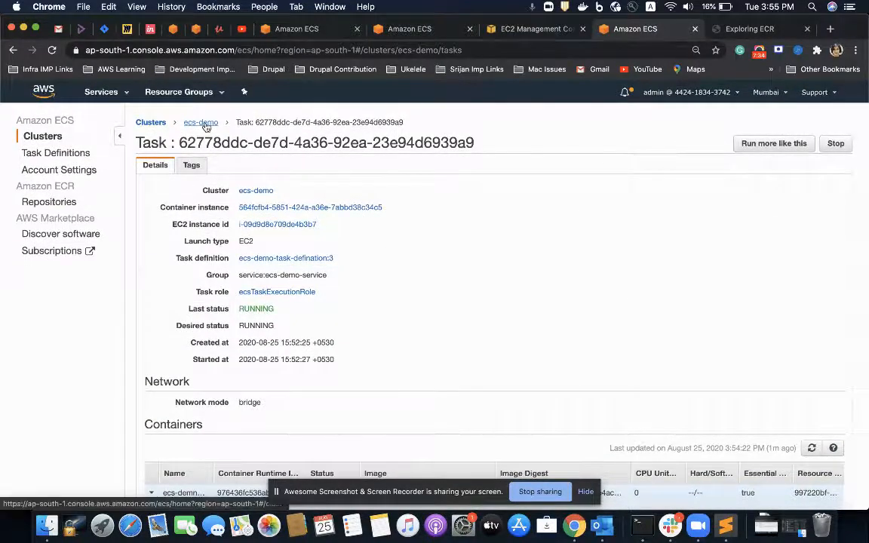
pyautogui.click(414, 191)
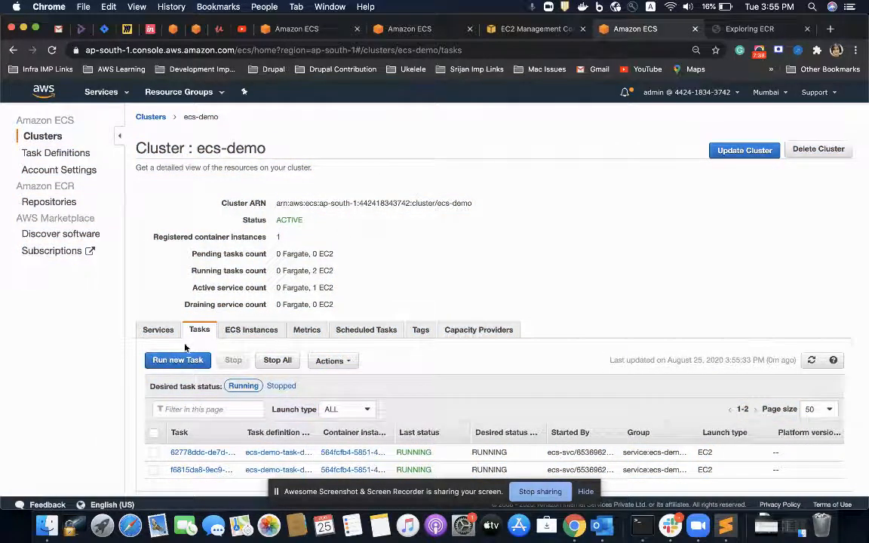
pyautogui.scroll(-1, 301, 362)
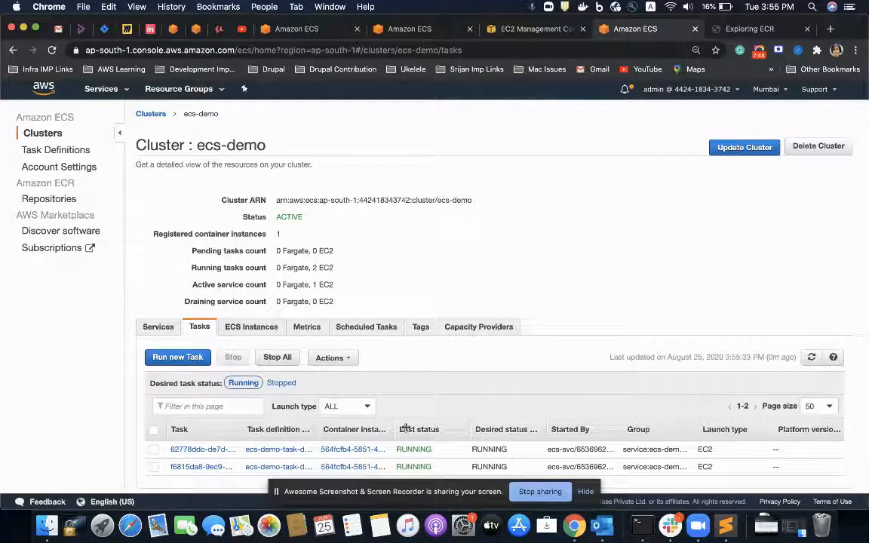
pyautogui.moveTo(313, 424); pyautogui.dragTo(423, 426)
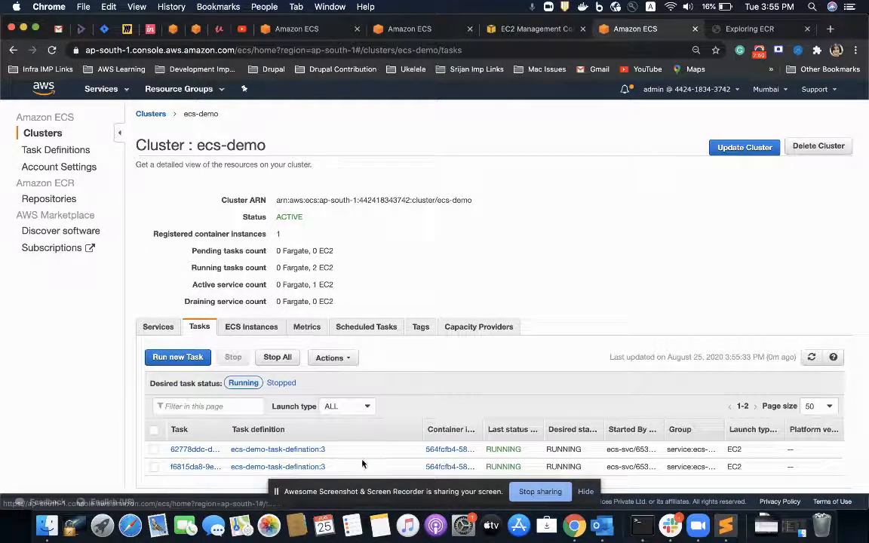
# List the cluster's stopped tasks and switch back to the running ones.
pyautogui.click(281, 382)
pyautogui.scroll(-3, 301, 408)
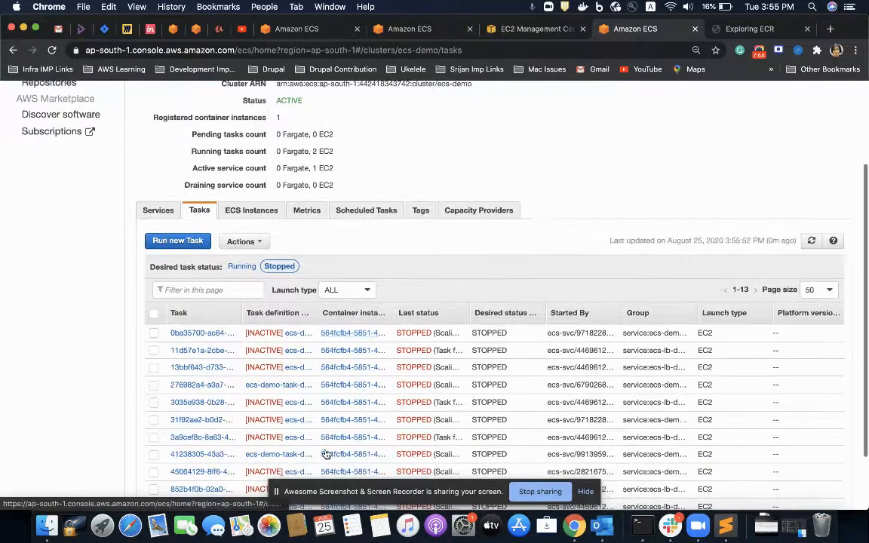
pyautogui.scroll(2, 302, 411)
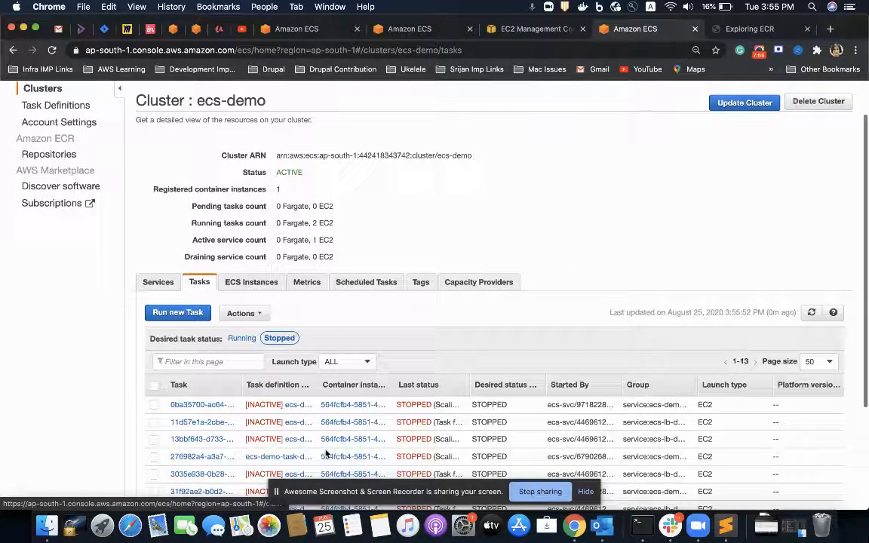
pyautogui.click(235, 341)
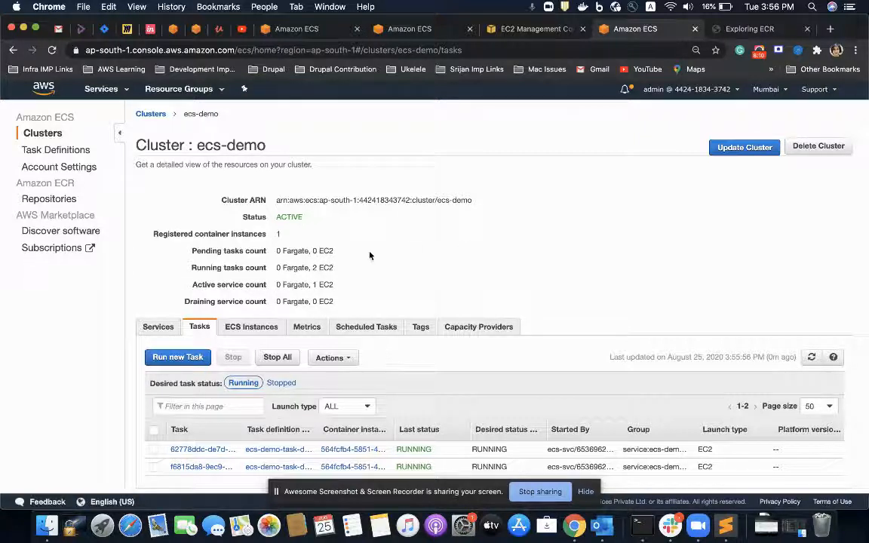
# Leave the ecs-demo cluster and open the overview of all clusters.
pyautogui.click(74, 151)
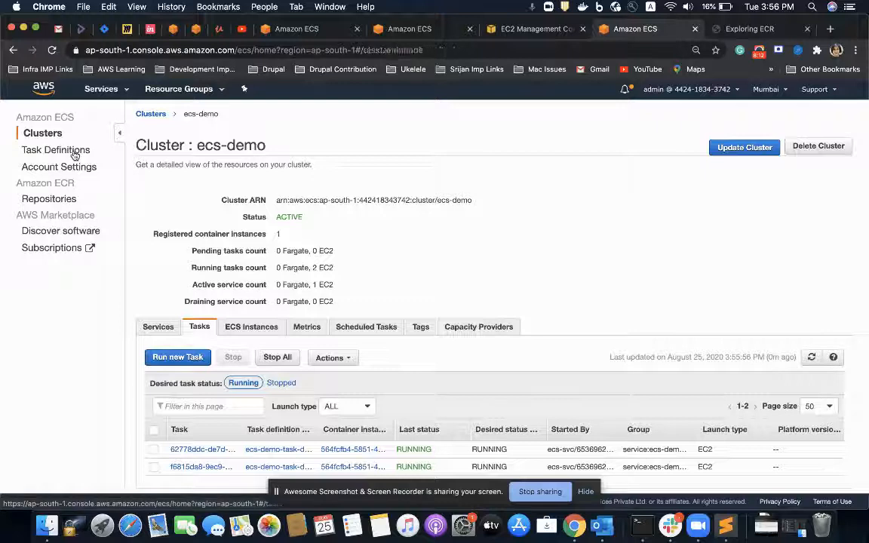
pyautogui.click(45, 133)
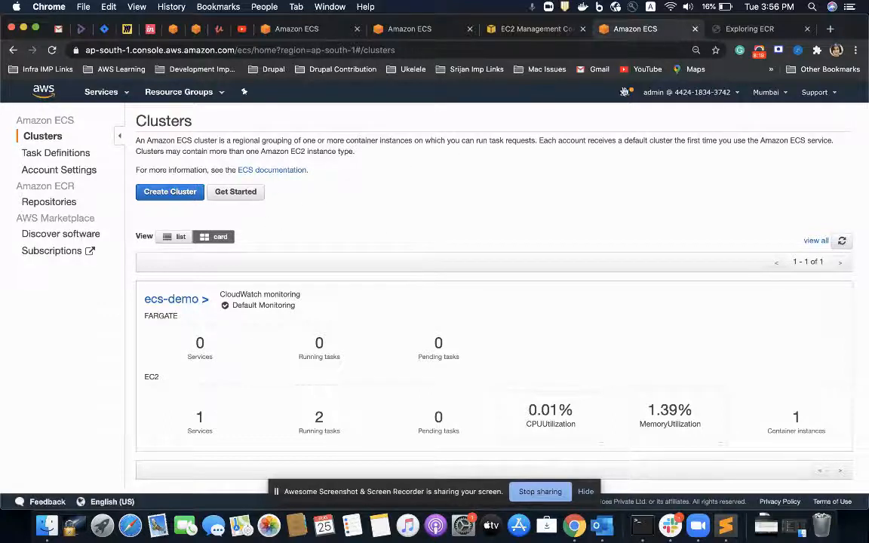
# Return to the ECS Allowed Ports security group and start editing its inbound rules.
pyautogui.click(562, 29)
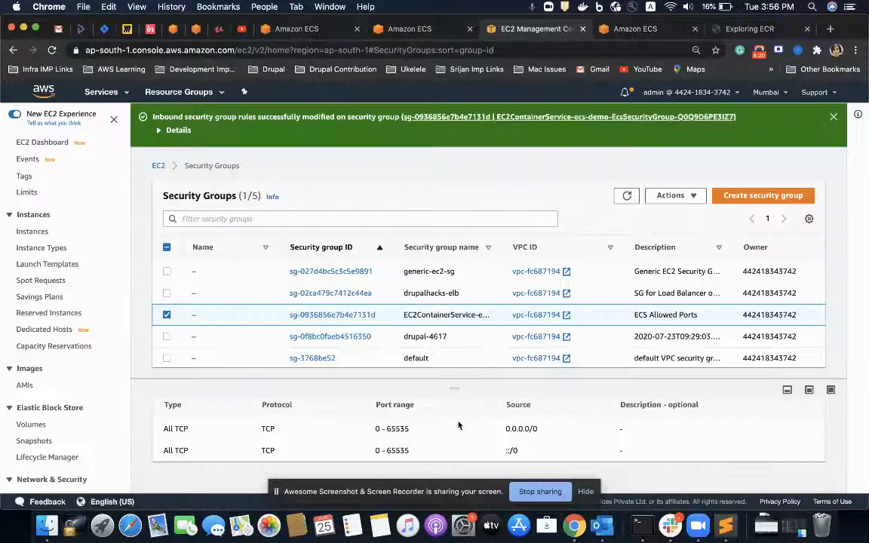
pyautogui.scroll(3, 490, 422)
pyautogui.click(761, 446)
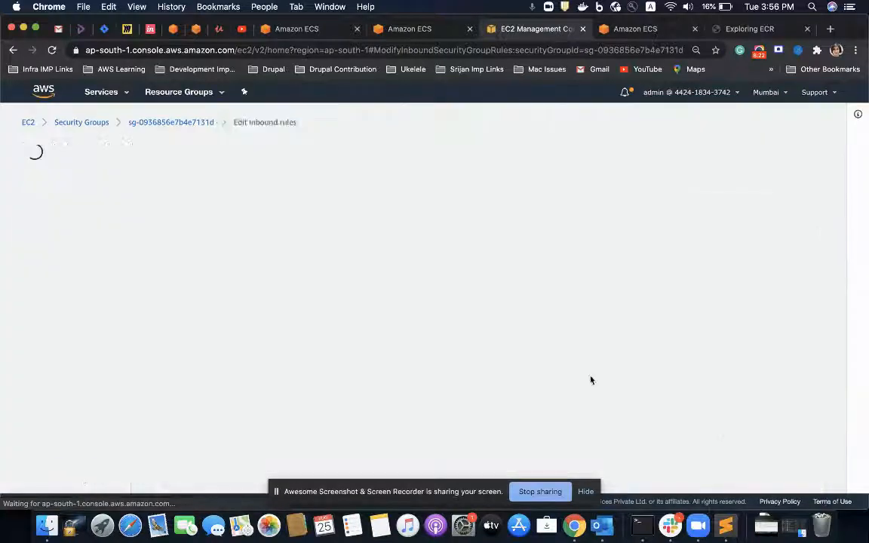